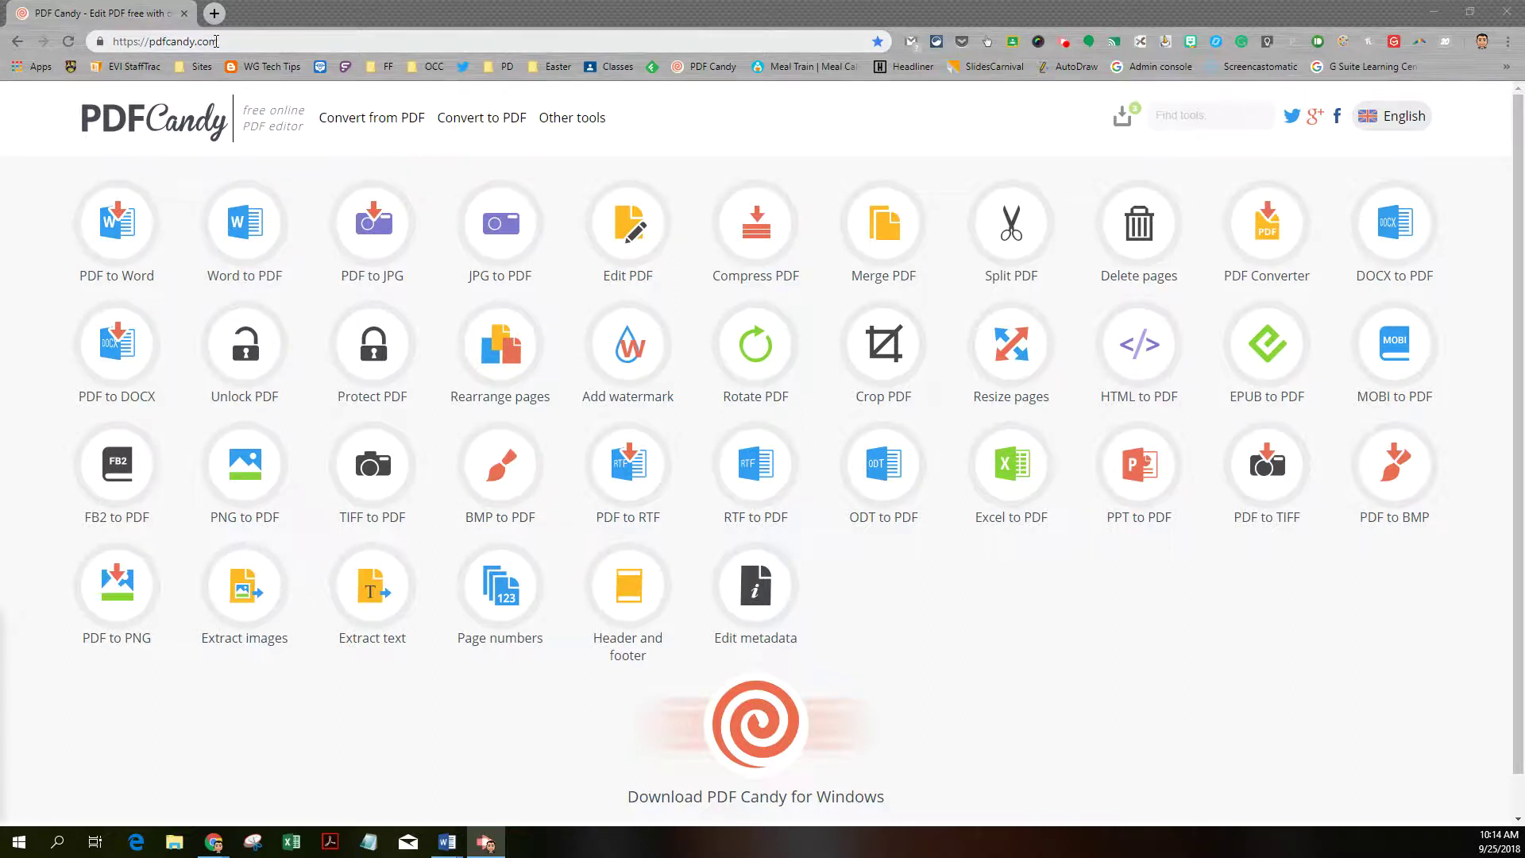
- Select the pdfcandy.com web address in Chrome's address bar
drag(221, 43, 150, 46)
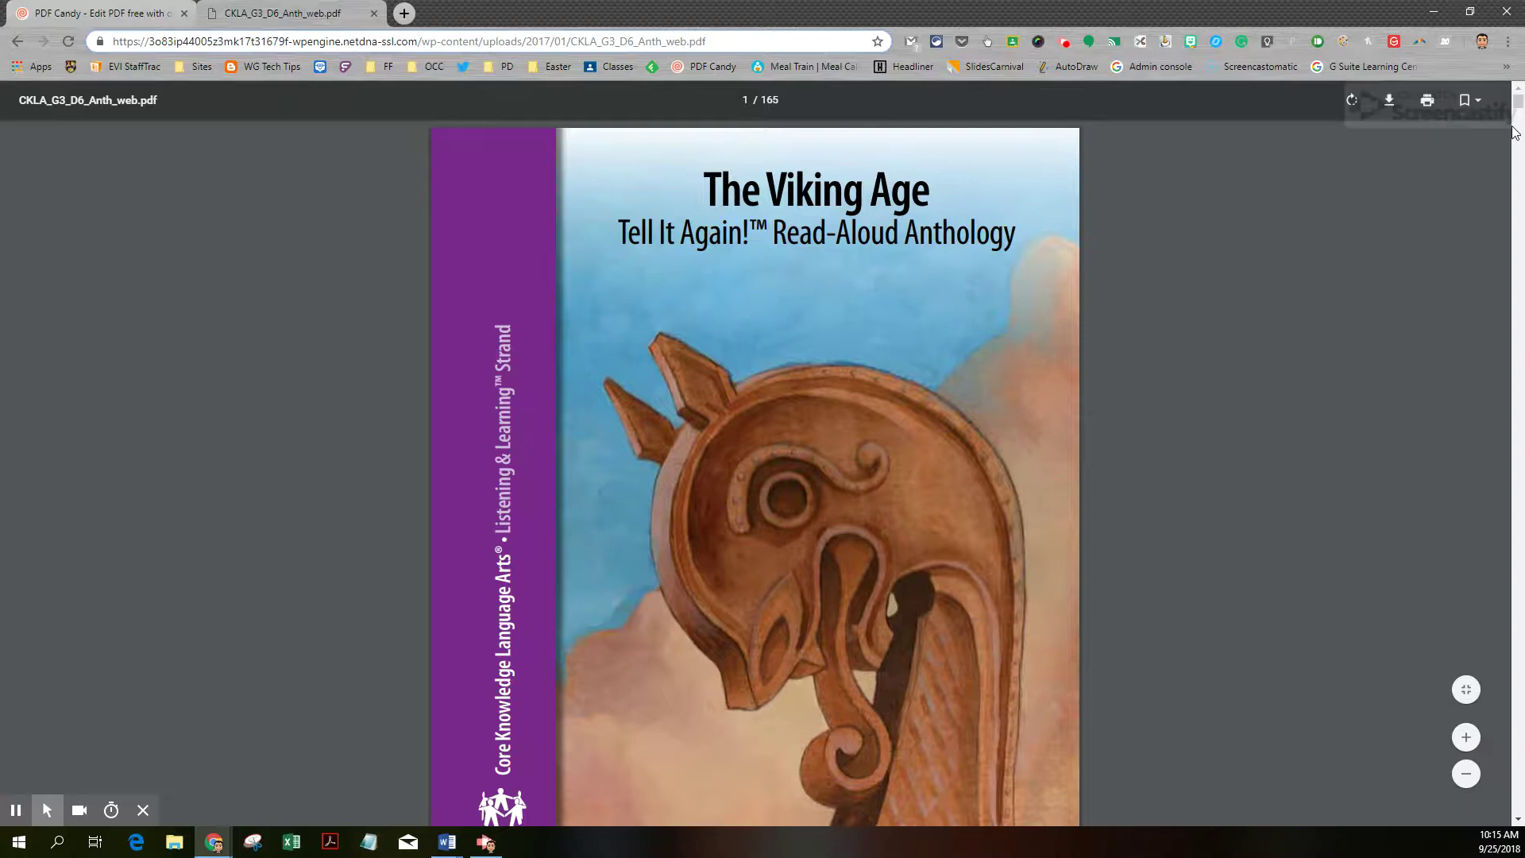
drag(1521, 105, 1521, 132)
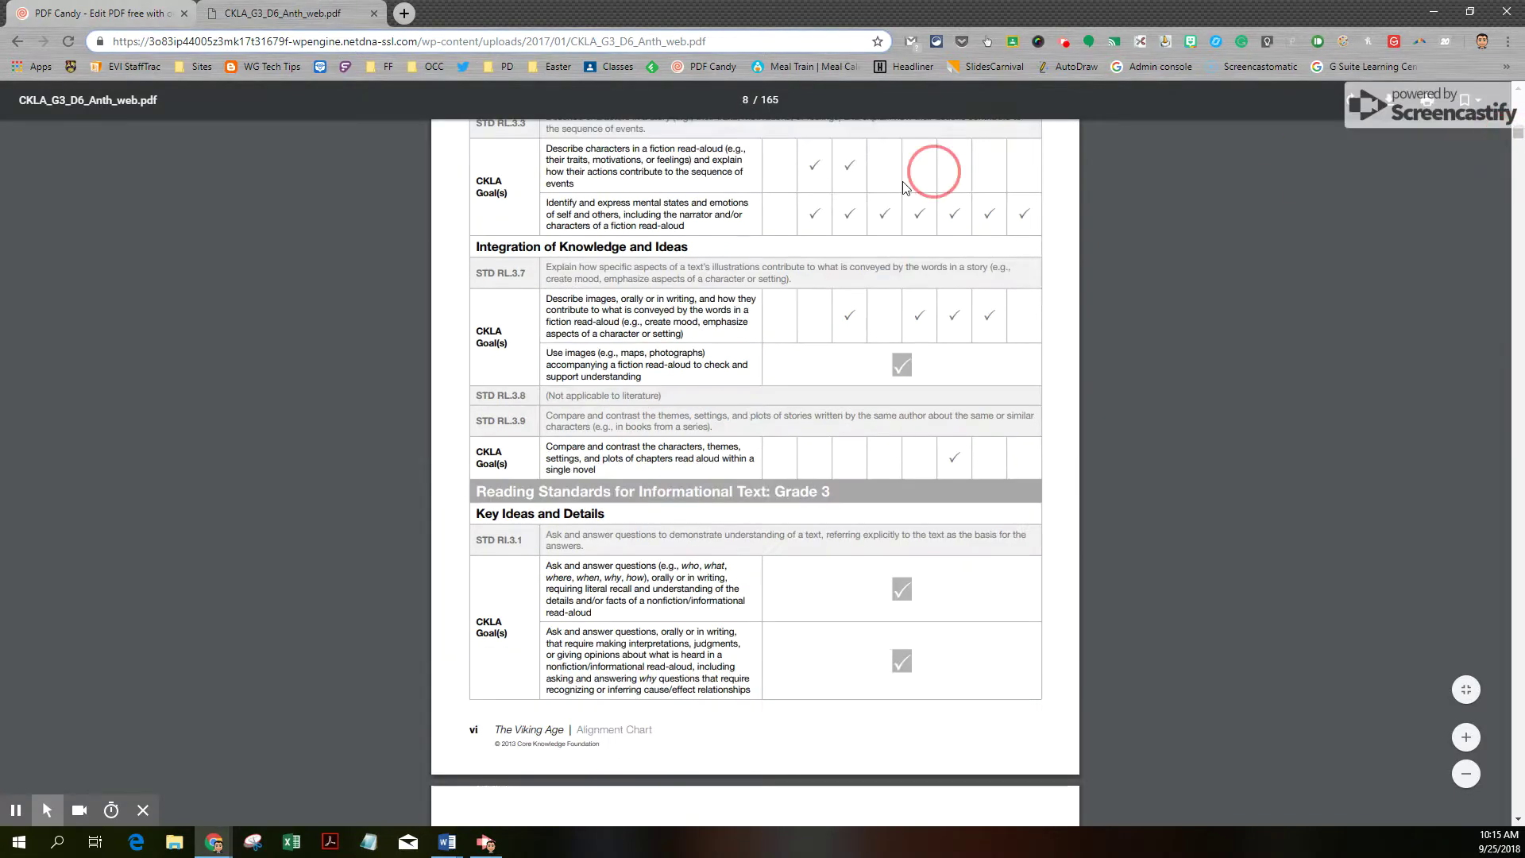
click(848, 231)
click(806, 294)
drag(615, 324, 700, 324)
scroll(682, 406, down, 10)
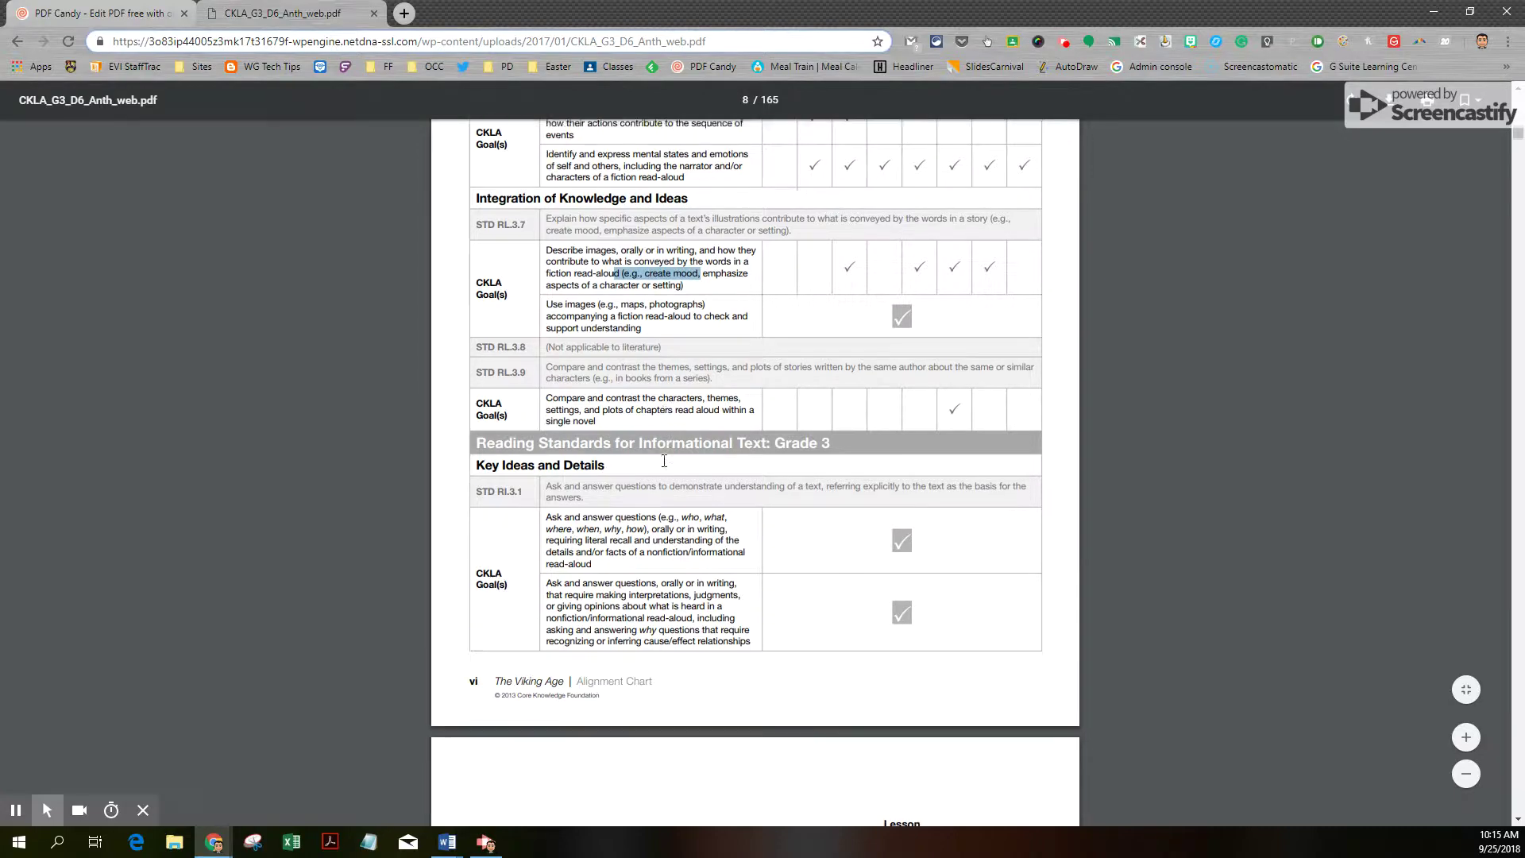
scroll(664, 461, down, 8)
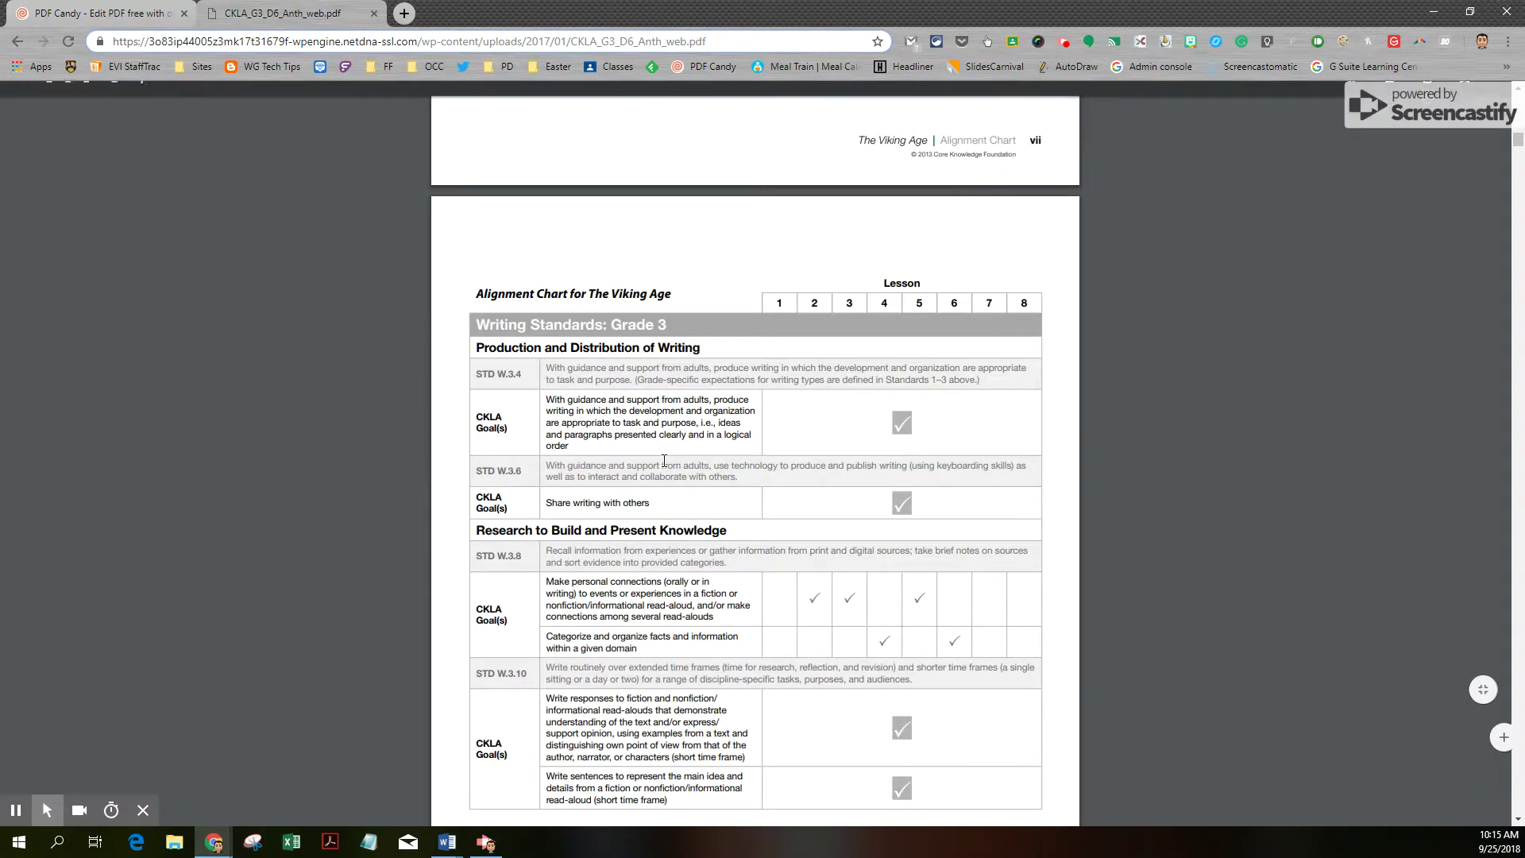
drag(1519, 149, 1521, 90)
mouse_move(1395, 103)
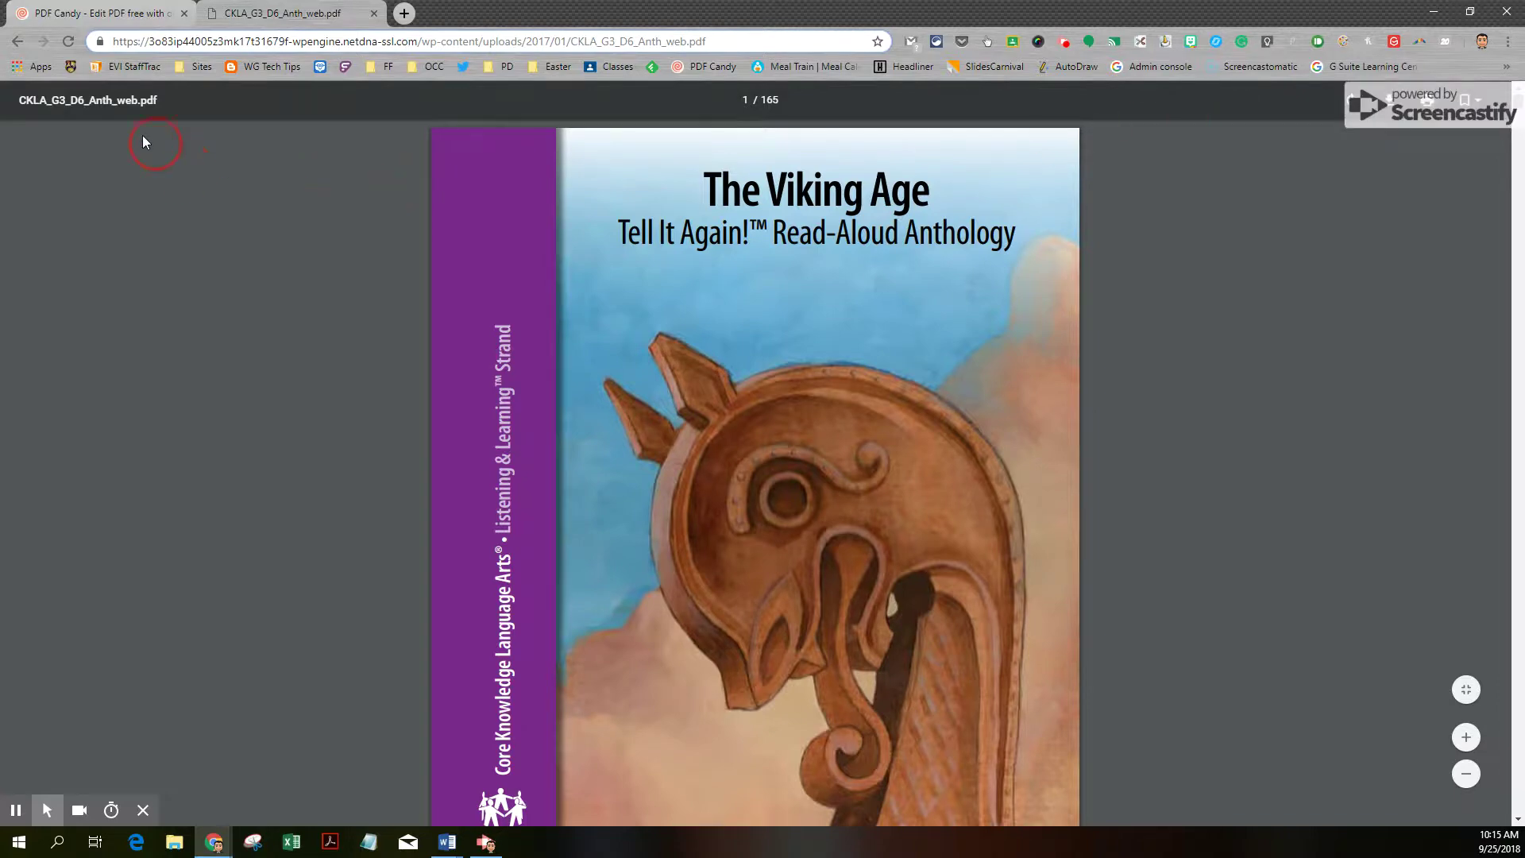
- Convert CKLA_G3_D6_Anth_web.pdf with PDF Candy's PDF to DOCX tool
click(104, 16)
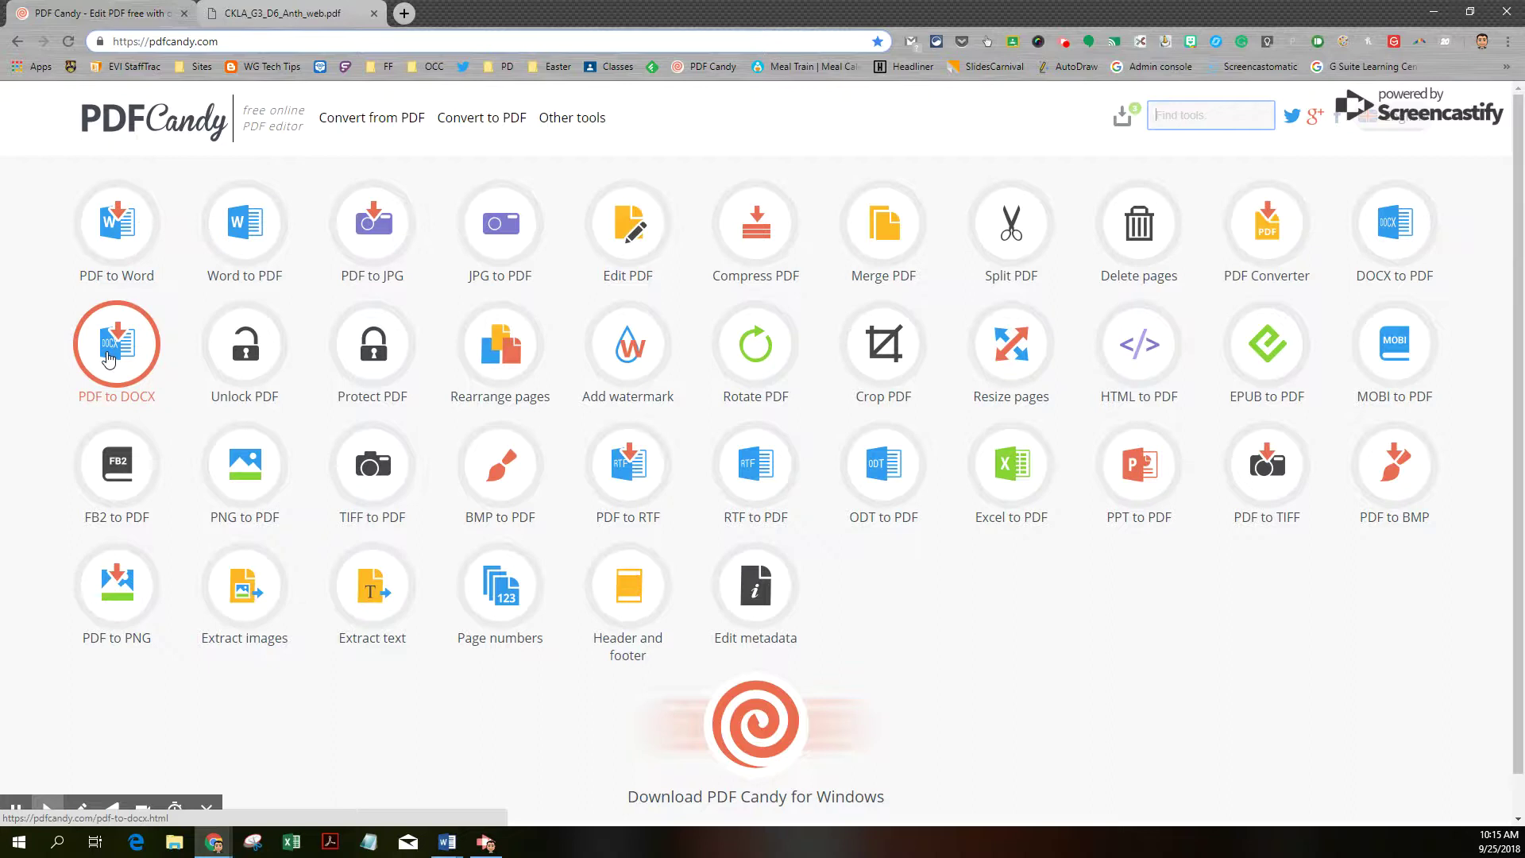
click(109, 359)
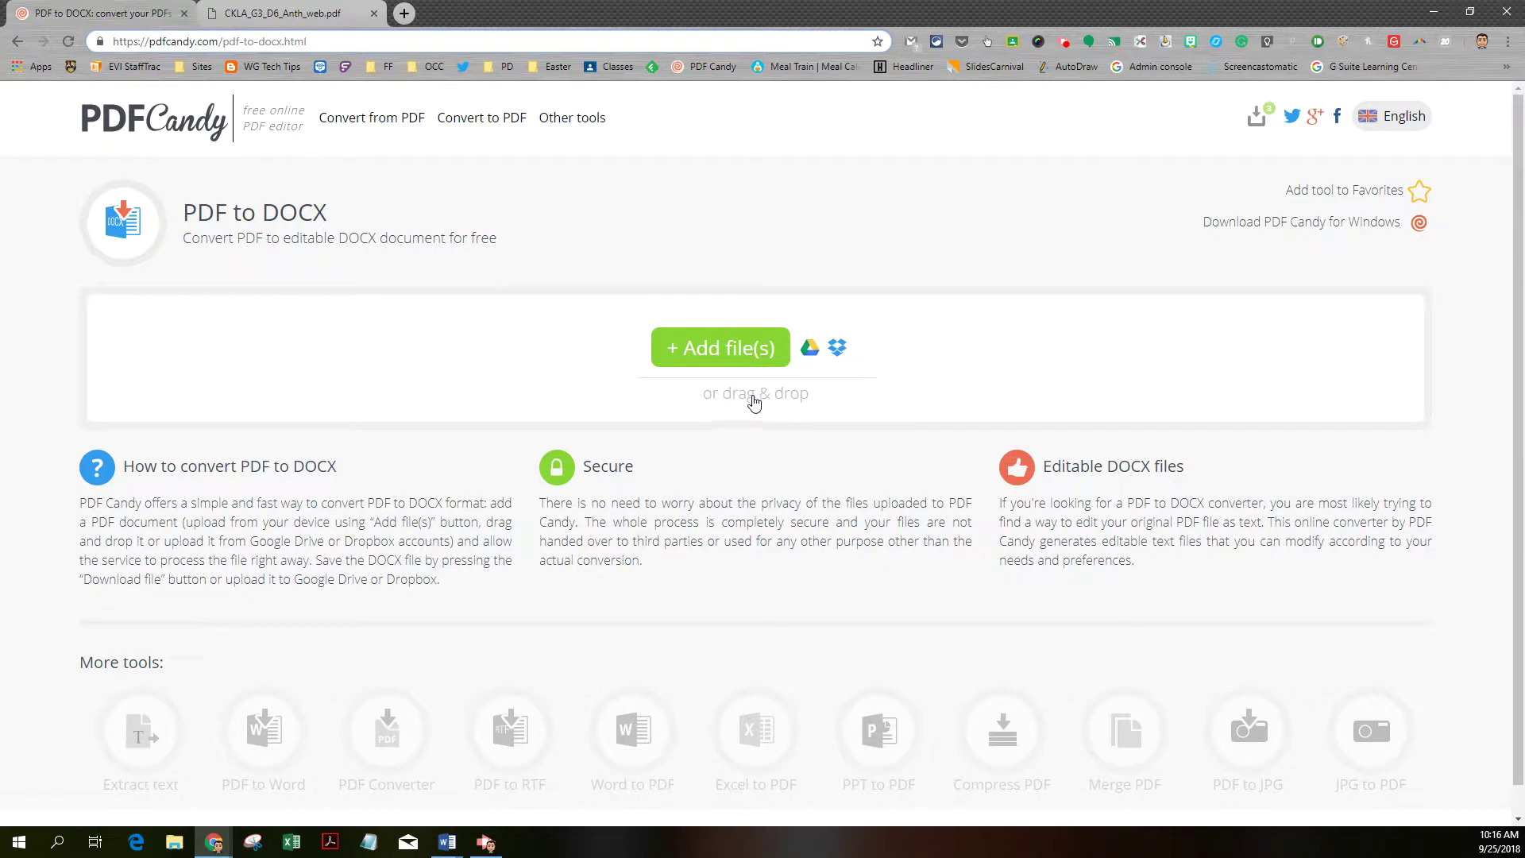
click(677, 363)
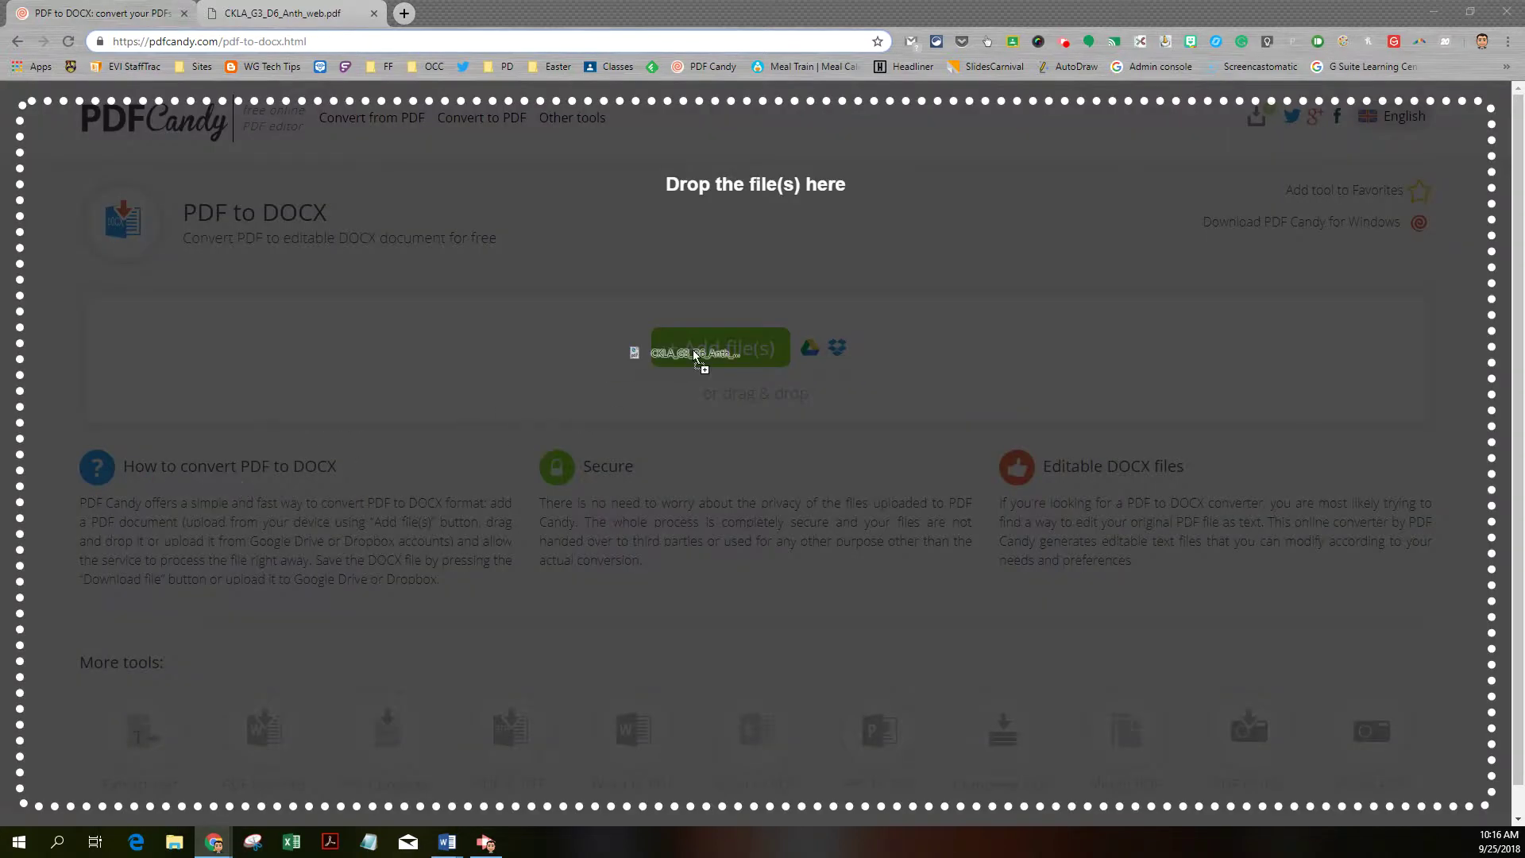
drag(698, 365, 703, 347)
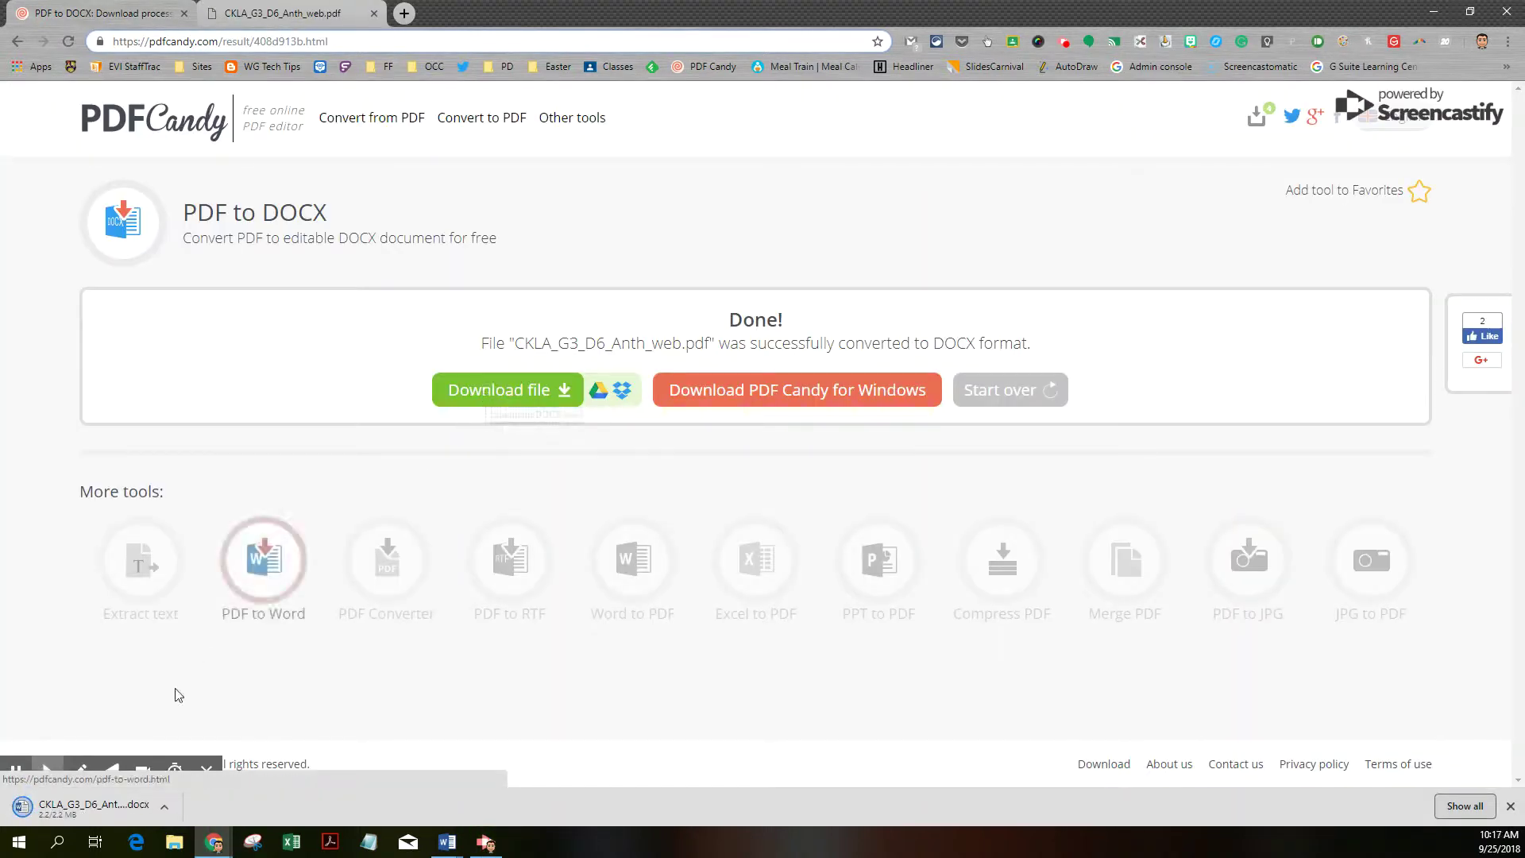
- Open CKLA_G3_D6_Anth_web (1).docx in Word, maximized with editing enabled
click(82, 809)
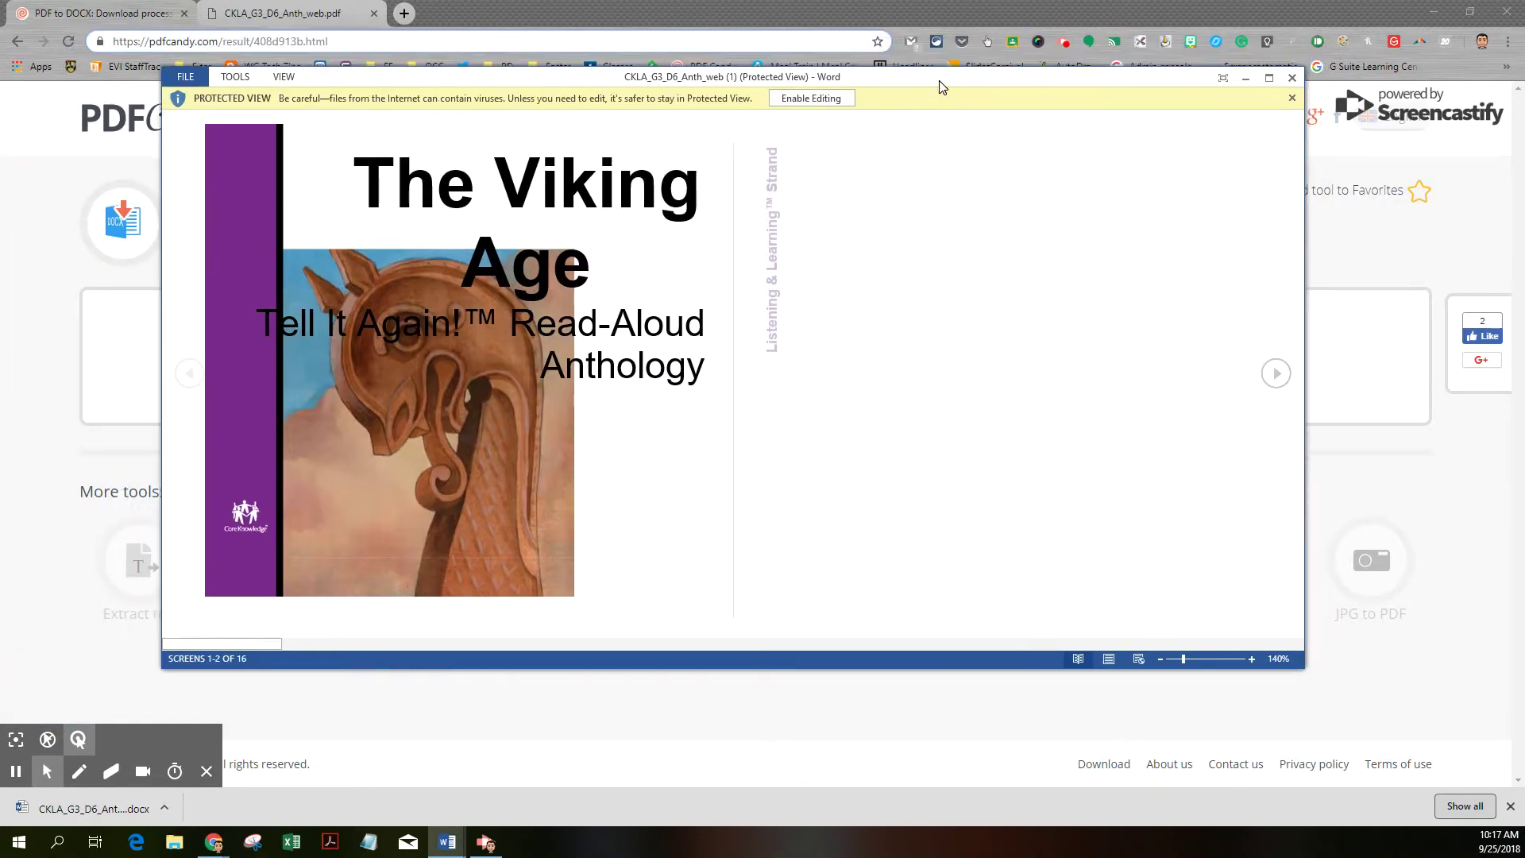
click(1269, 78)
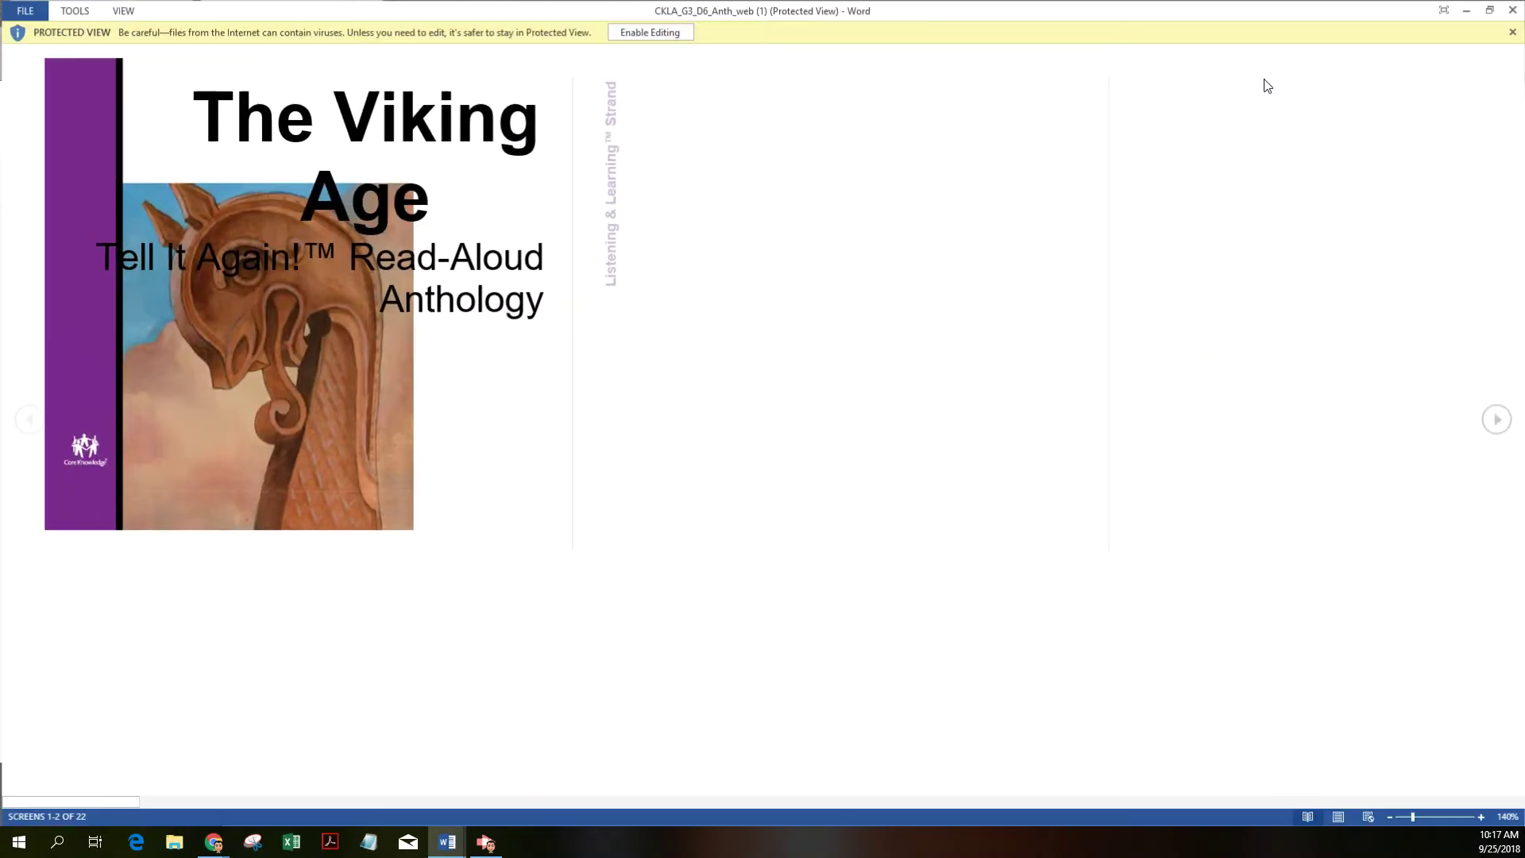
click(634, 30)
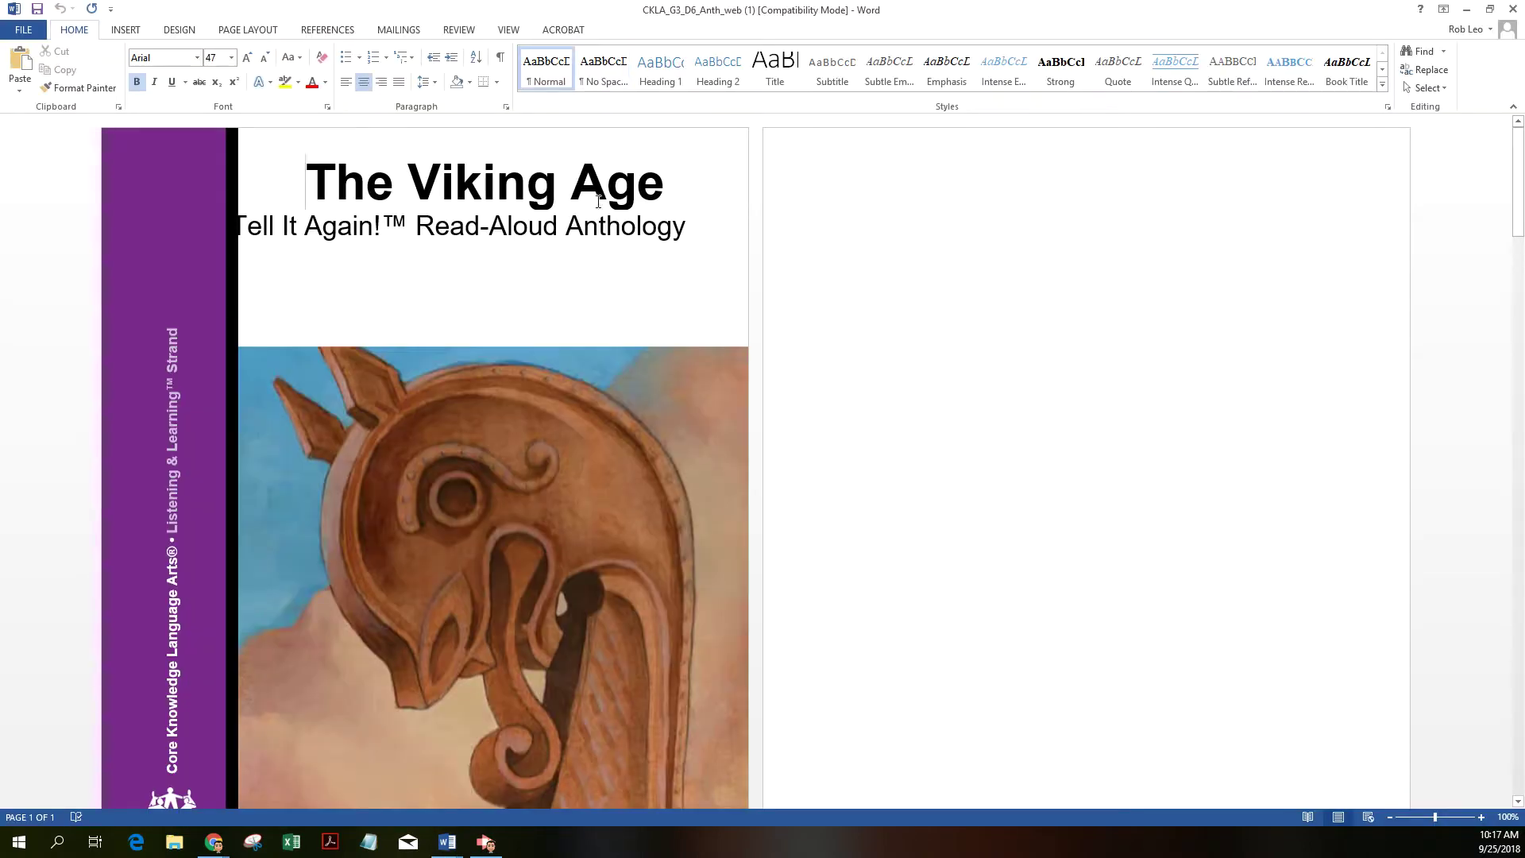
- Scroll through the cover, contents, alignment charts and Viking Age introduction
scroll(582, 264, down, 4)
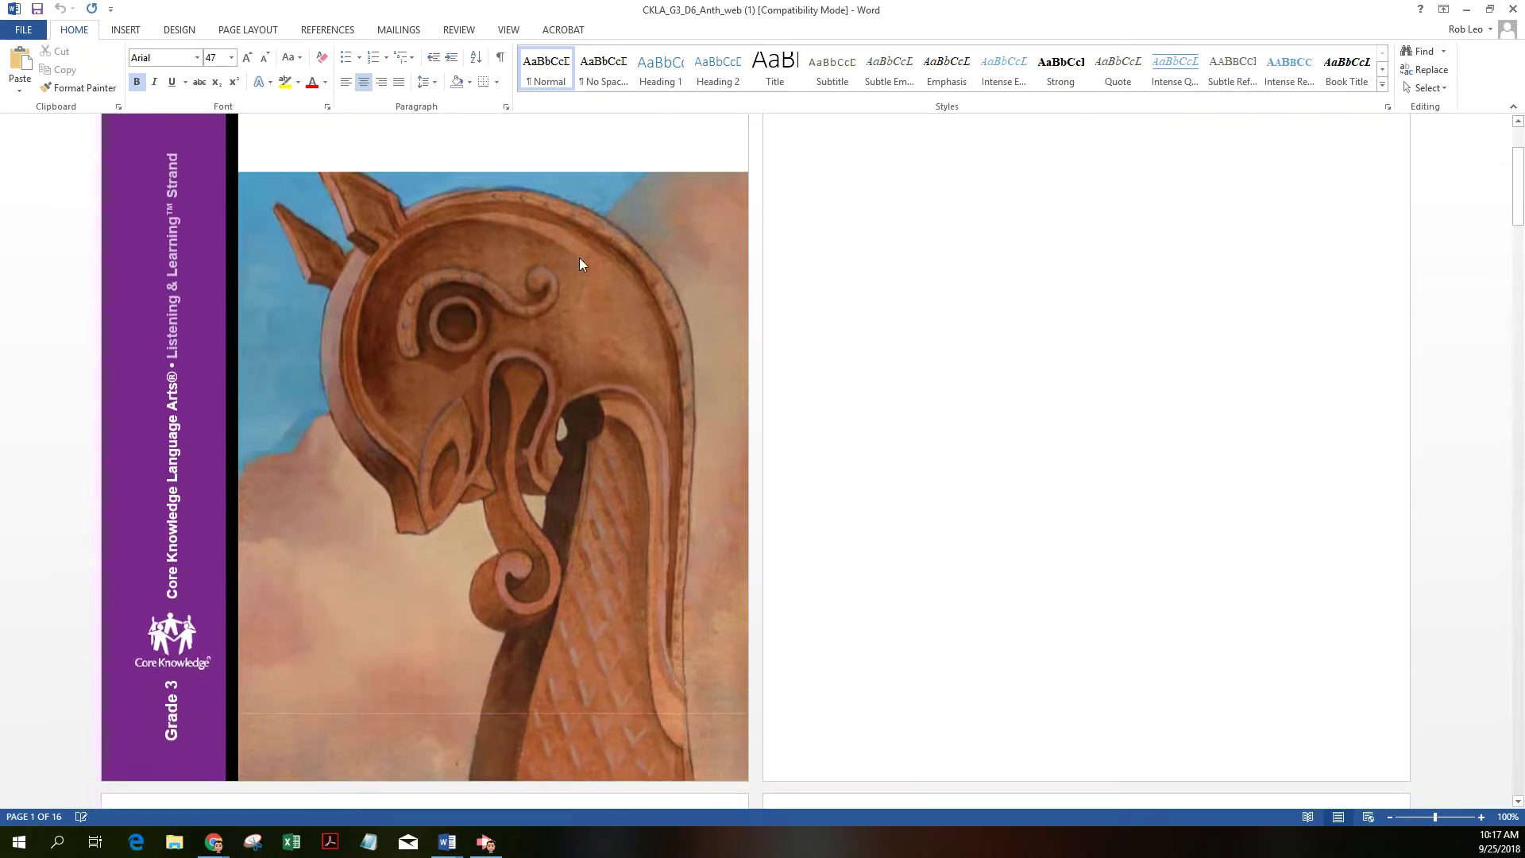
click(579, 276)
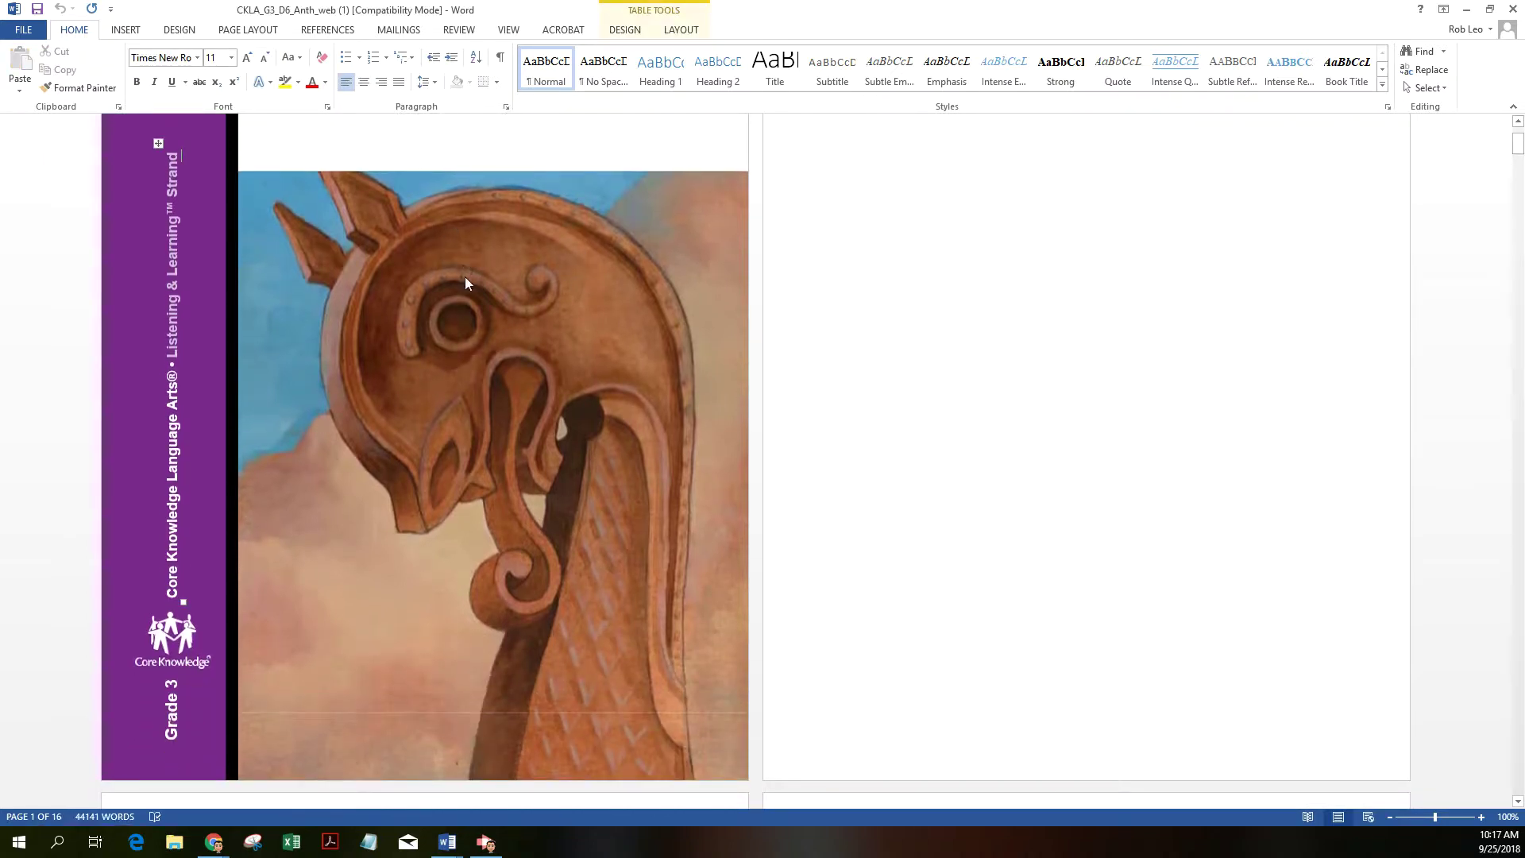
scroll(378, 401, down, 8)
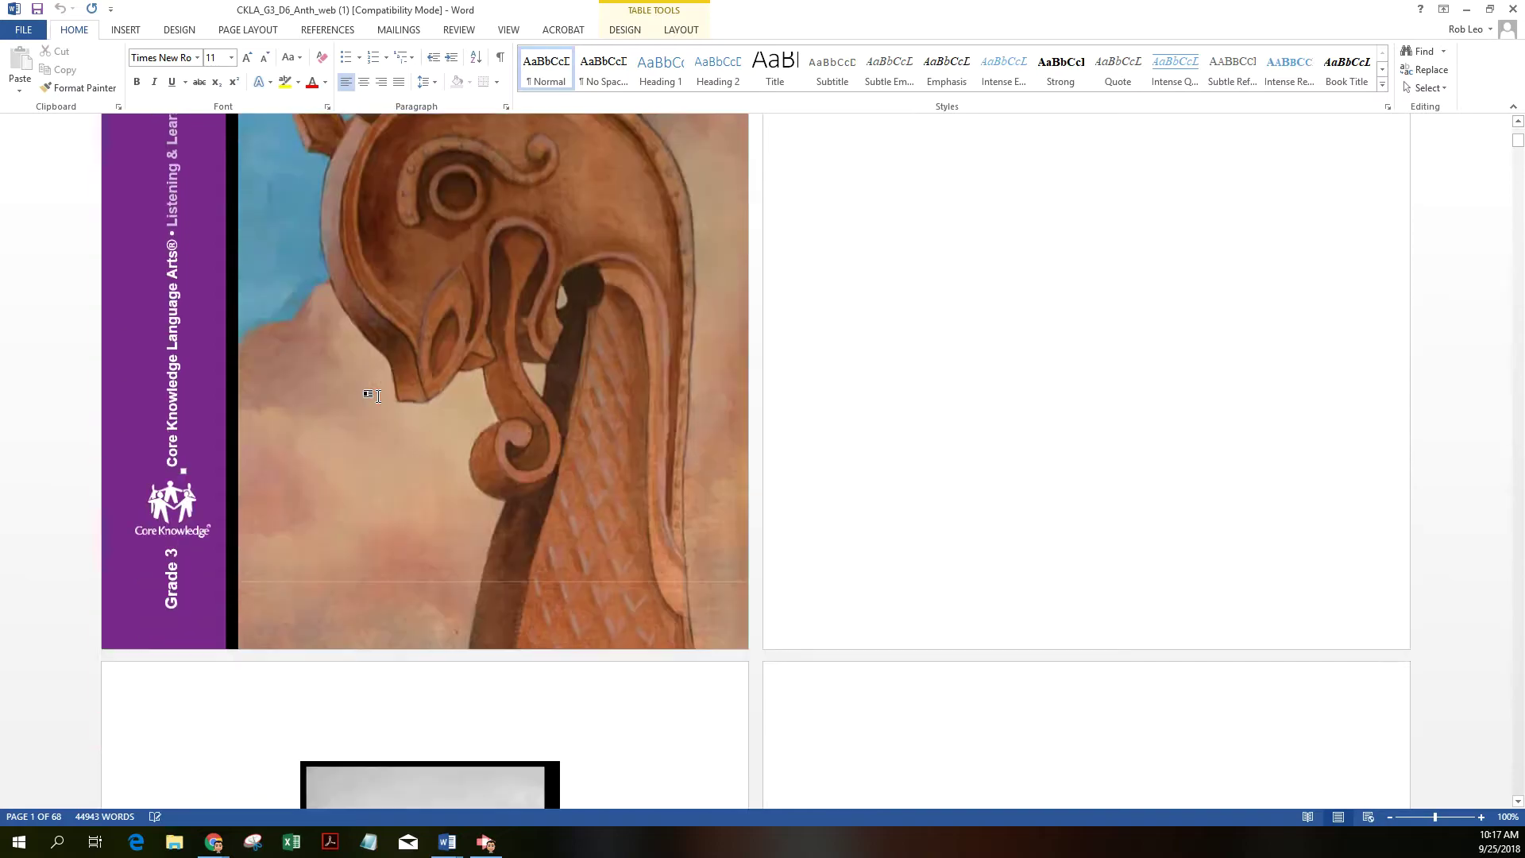
scroll(378, 398, down, 14)
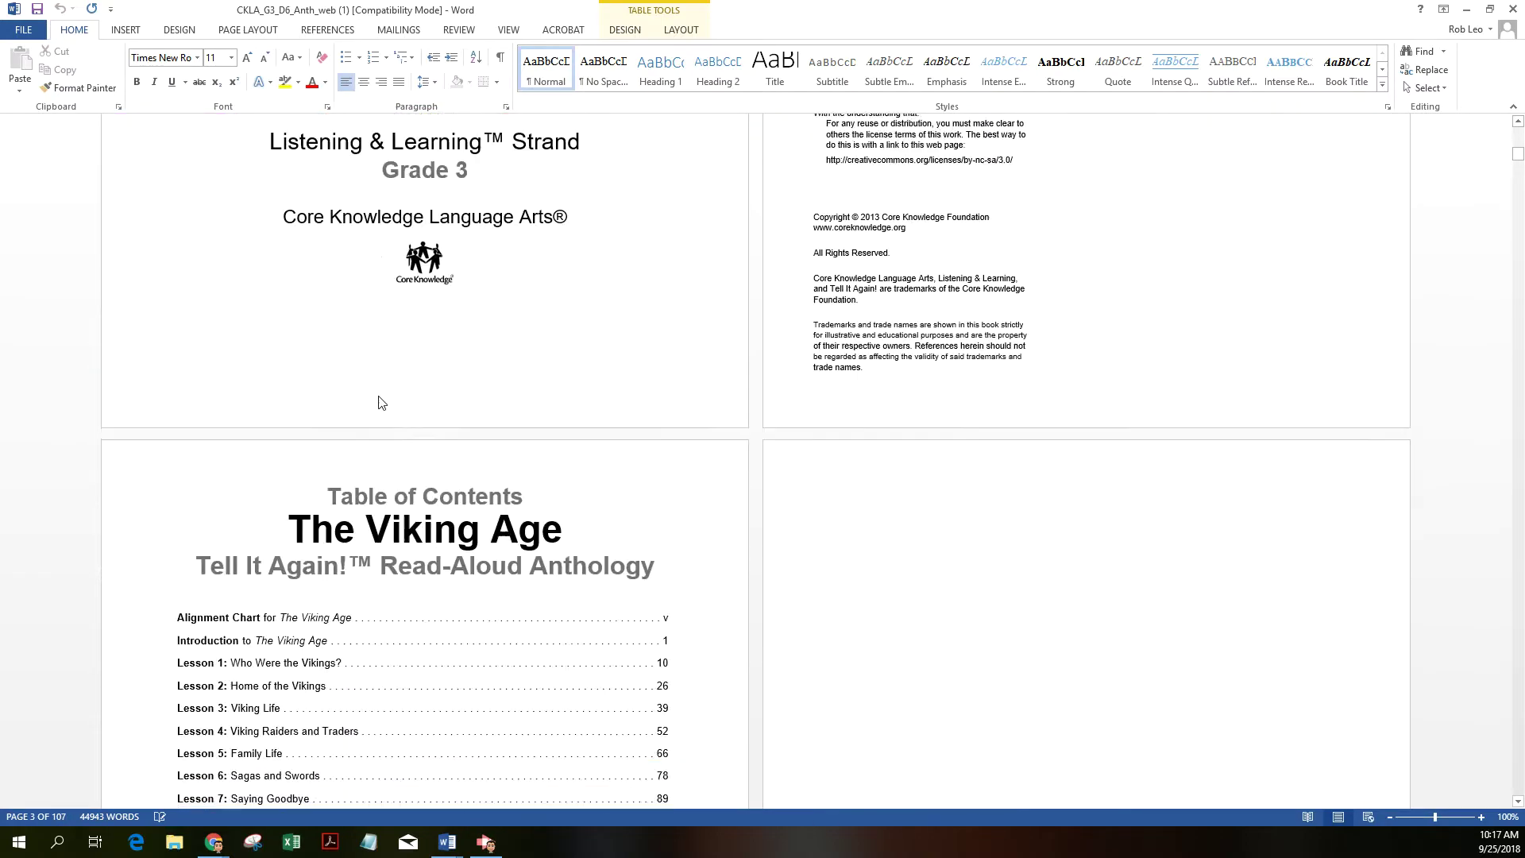
scroll(380, 397, down, 15)
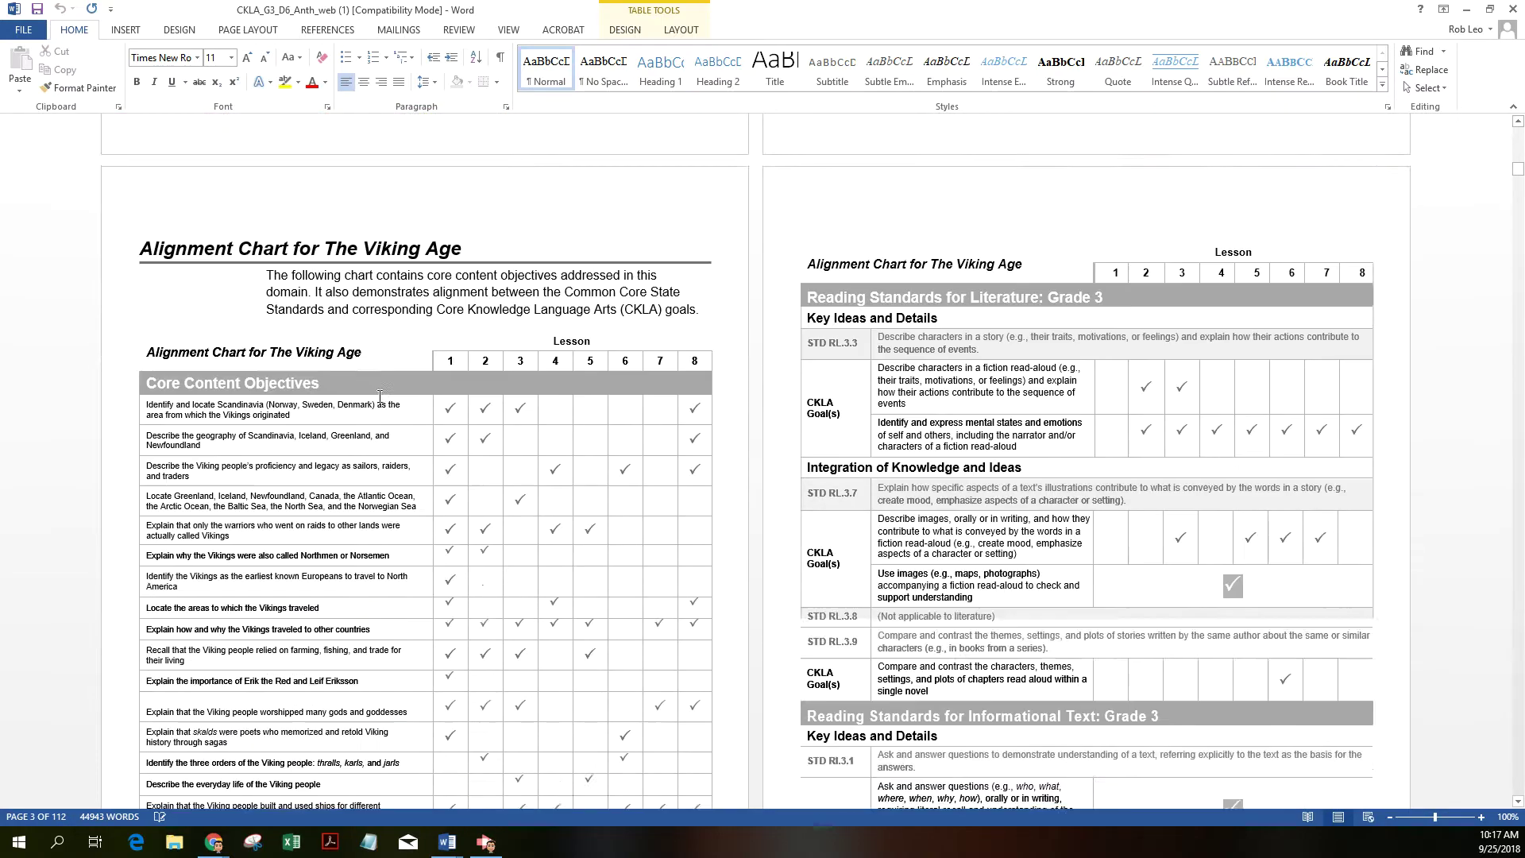
scroll(380, 396, down, 17)
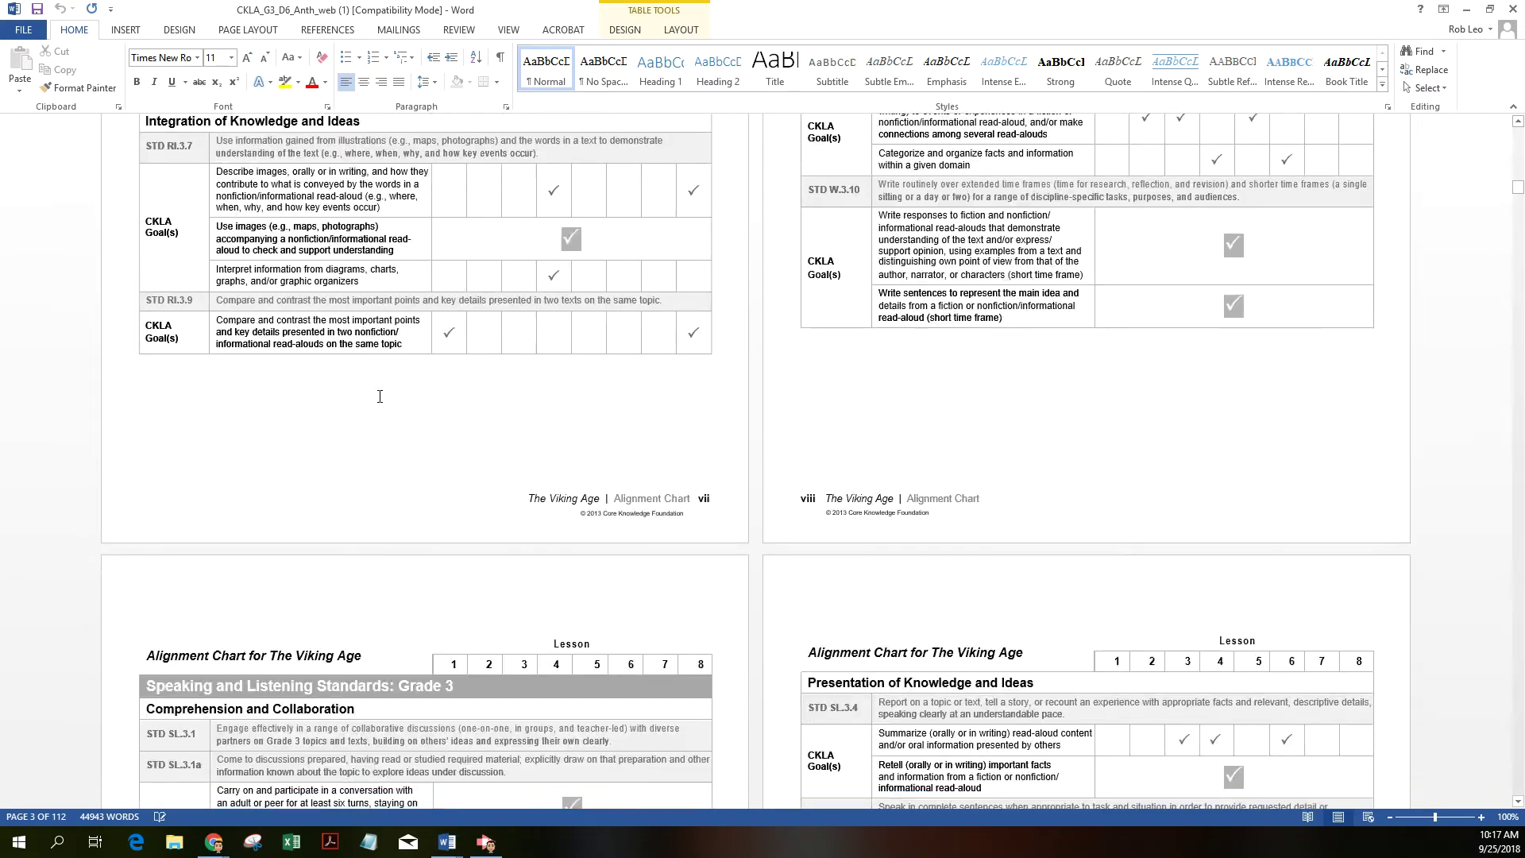
scroll(379, 397, down, 15)
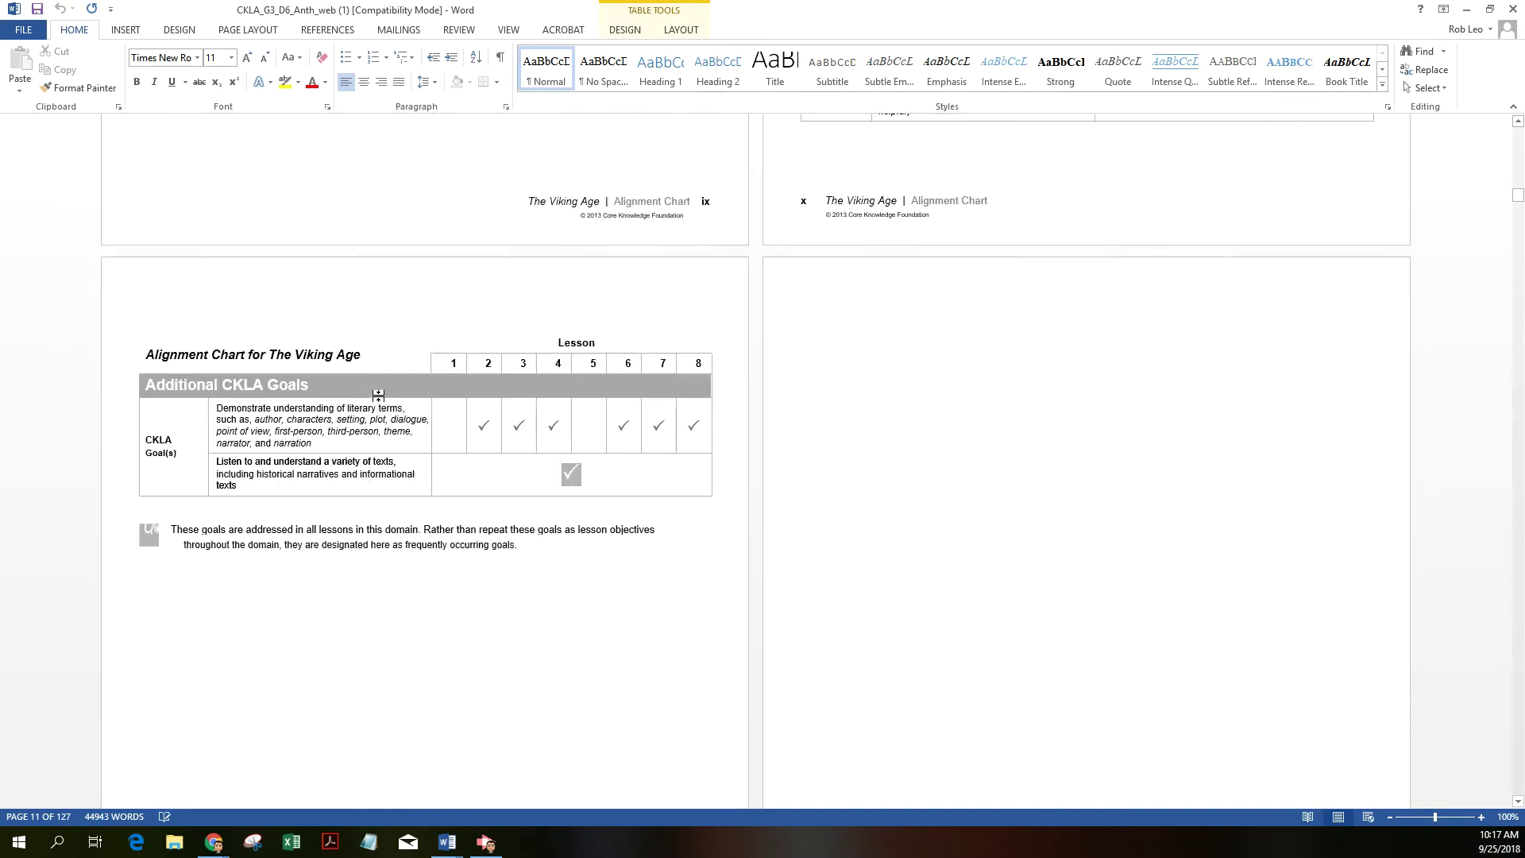
scroll(380, 397, down, 6)
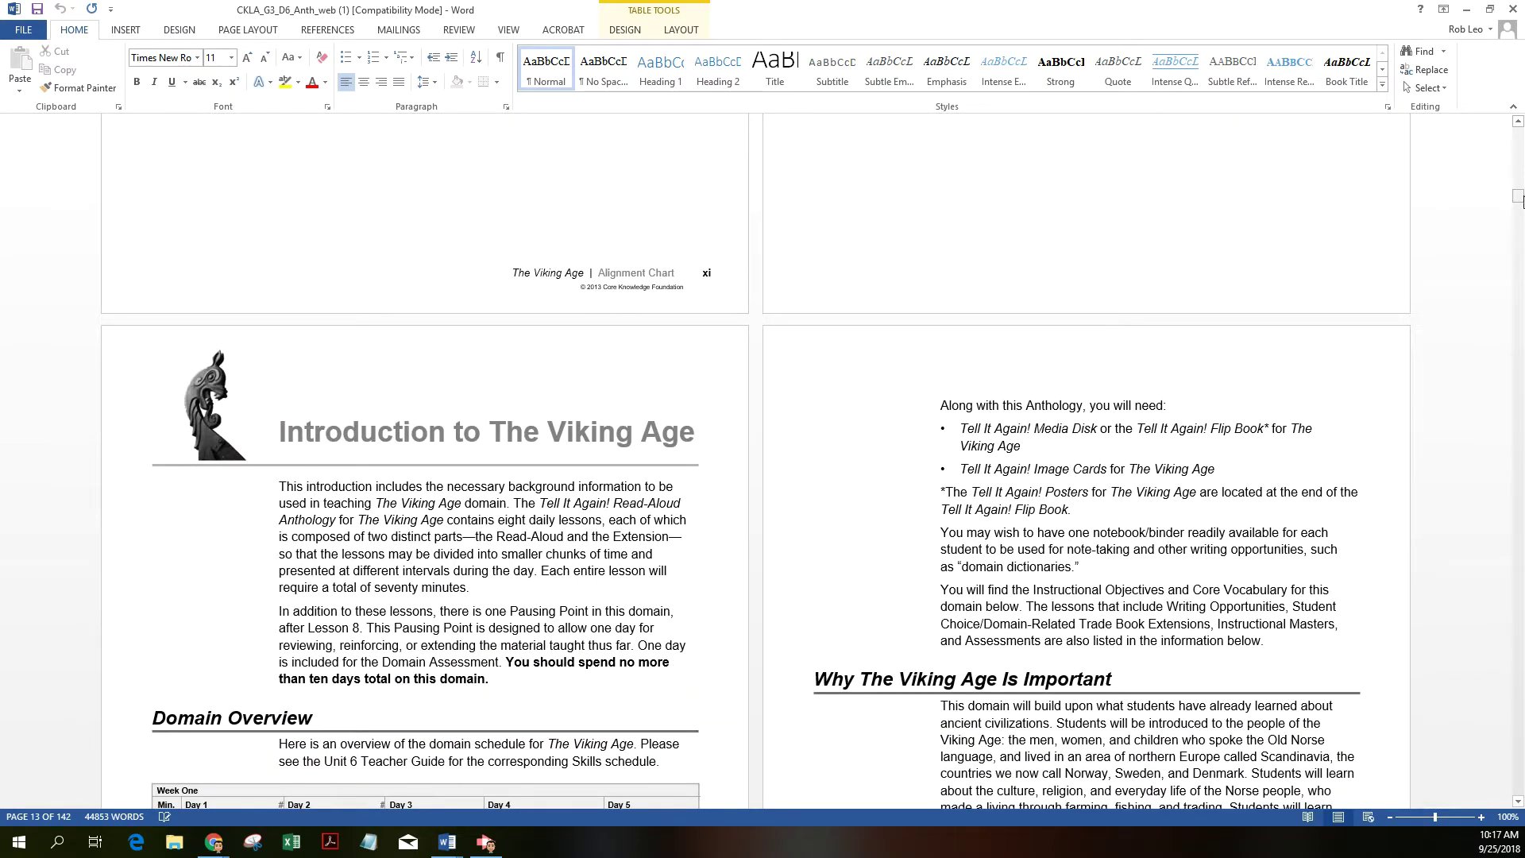
- Replace 'Everyday' with 'Daily' at the start of the Writing Opportunities paragraph
drag(1519, 201, 1518, 209)
click(358, 425)
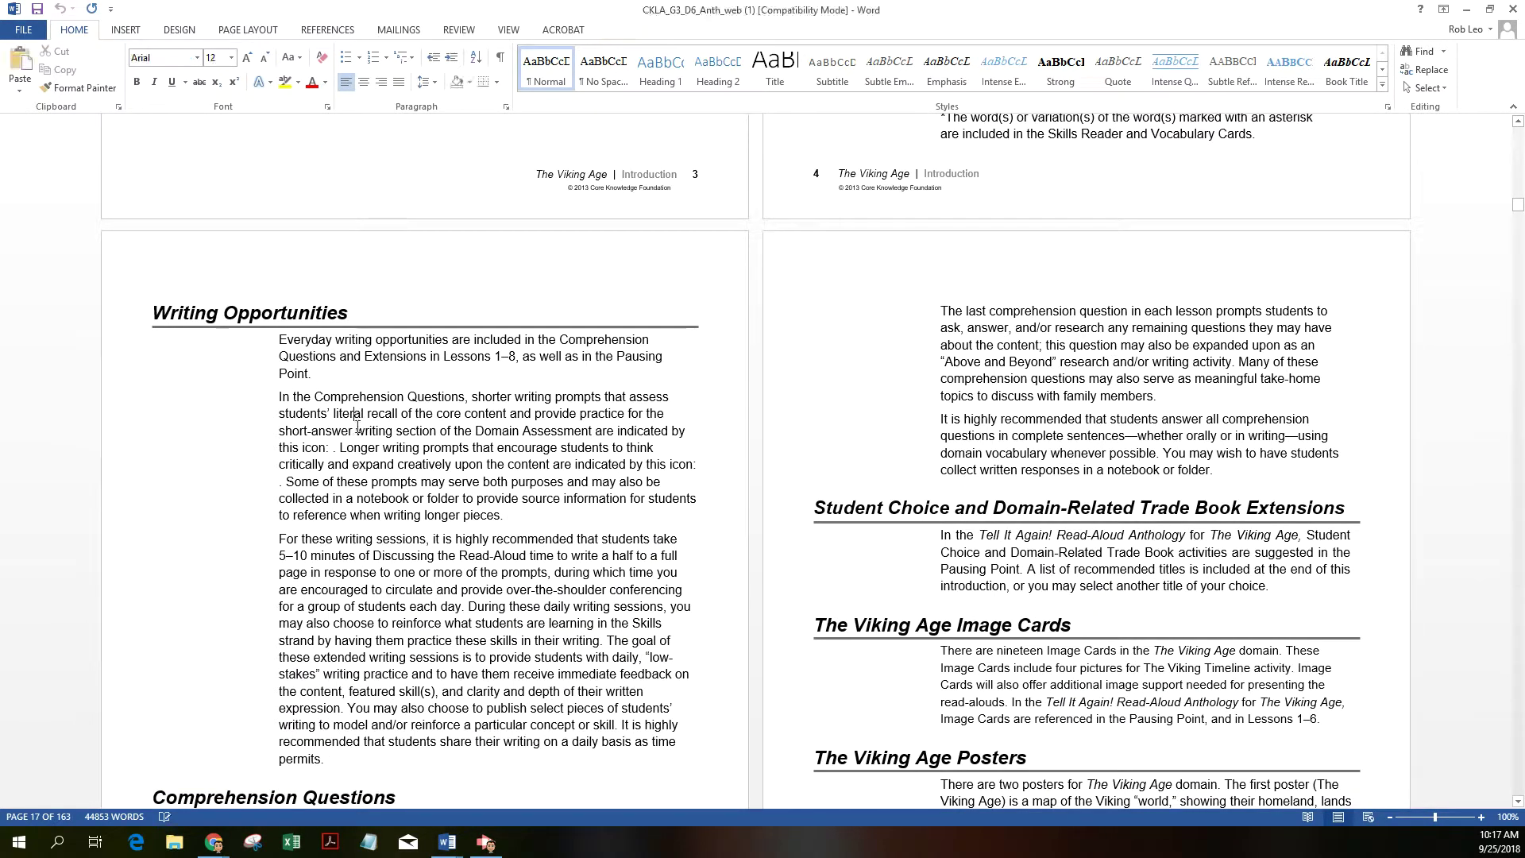
drag(272, 340, 505, 465)
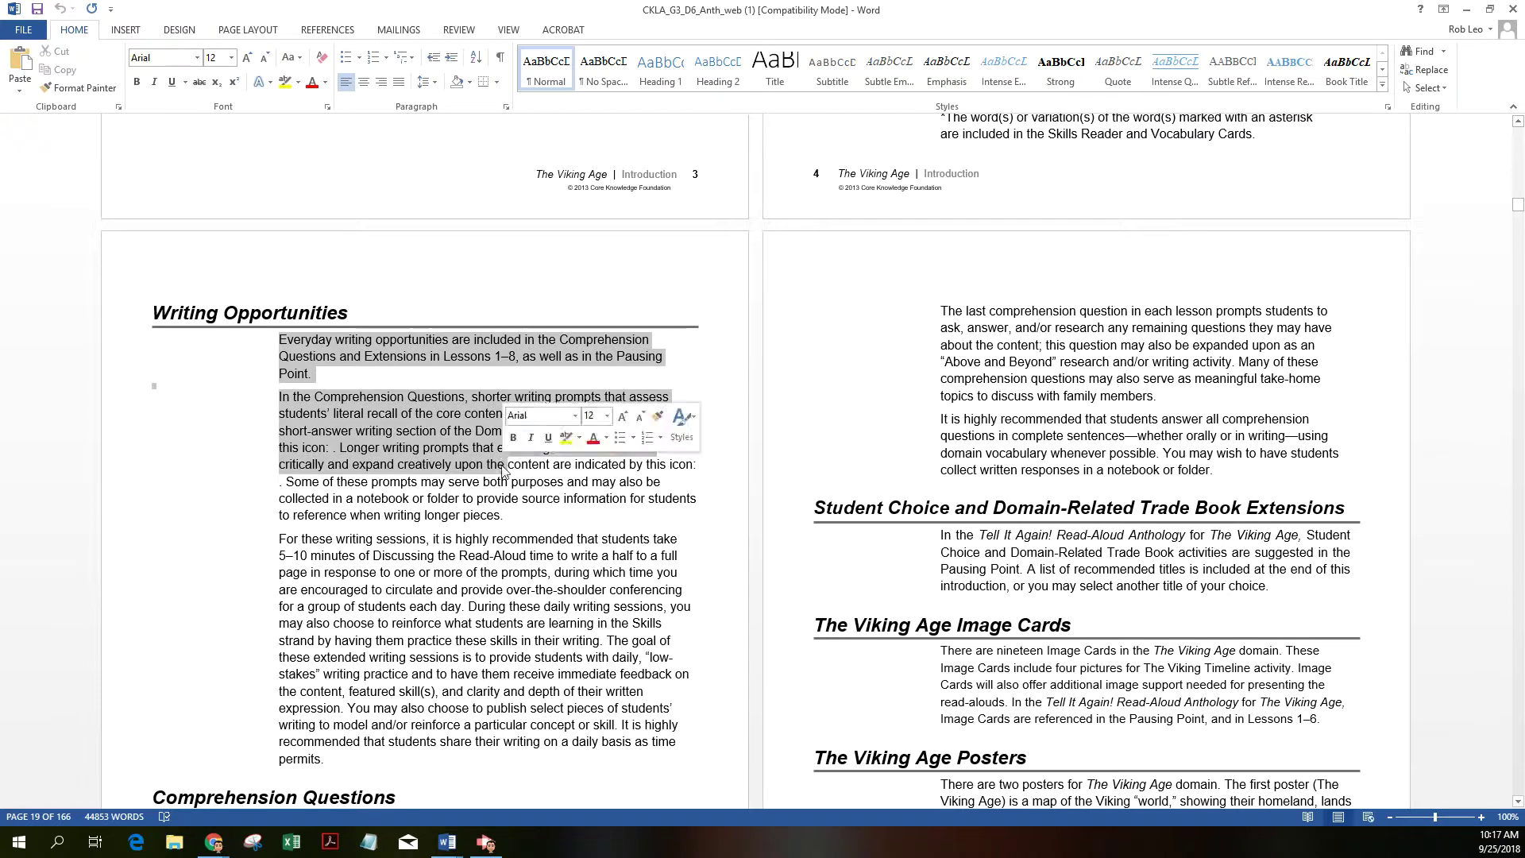
click(326, 347)
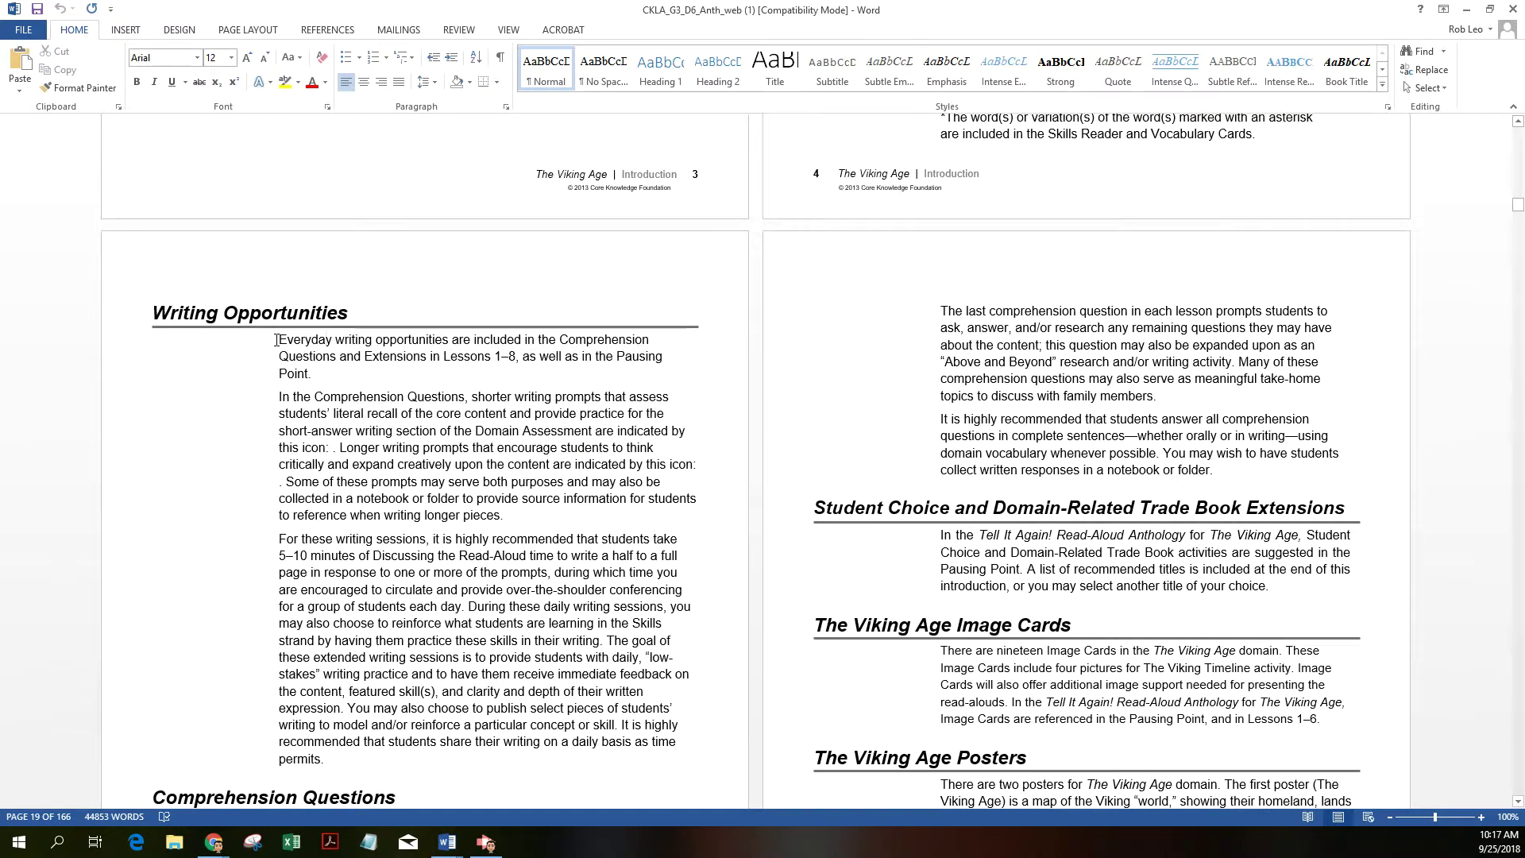
drag(277, 340, 332, 350)
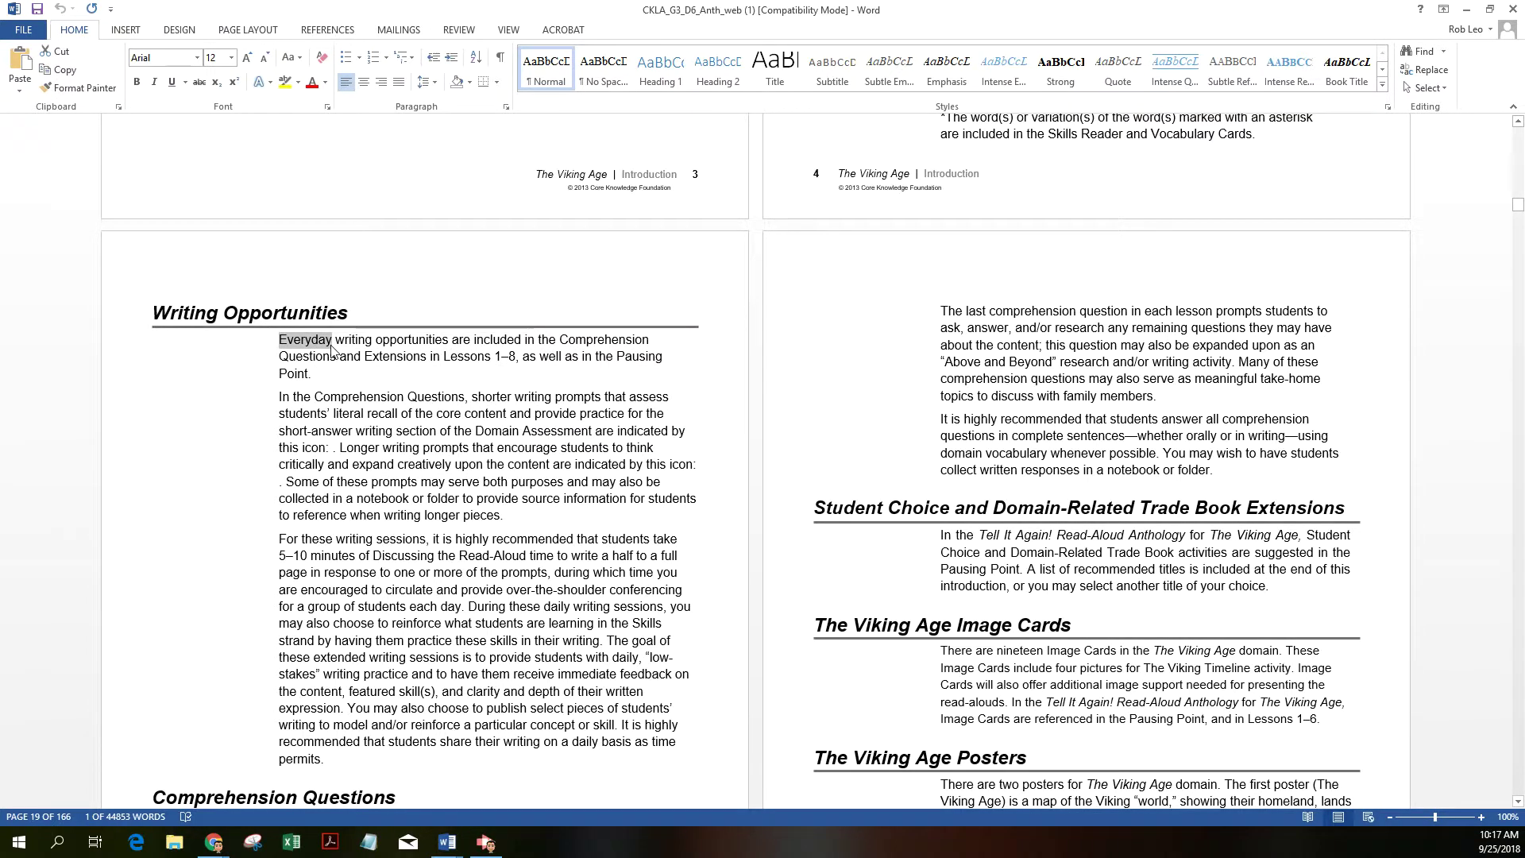
text(Daily)
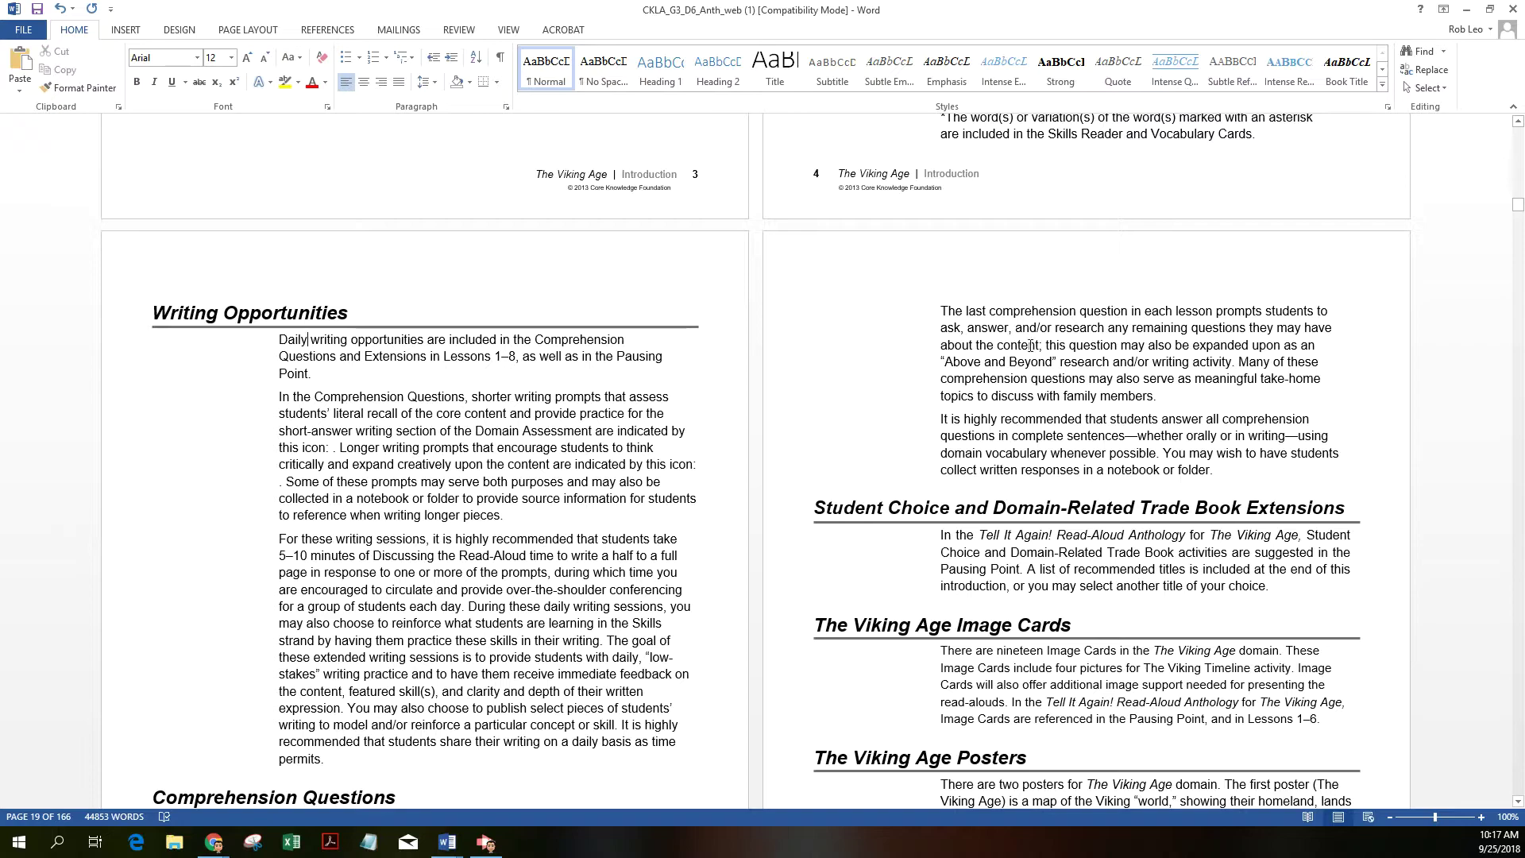
scroll(1066, 379, down, 6)
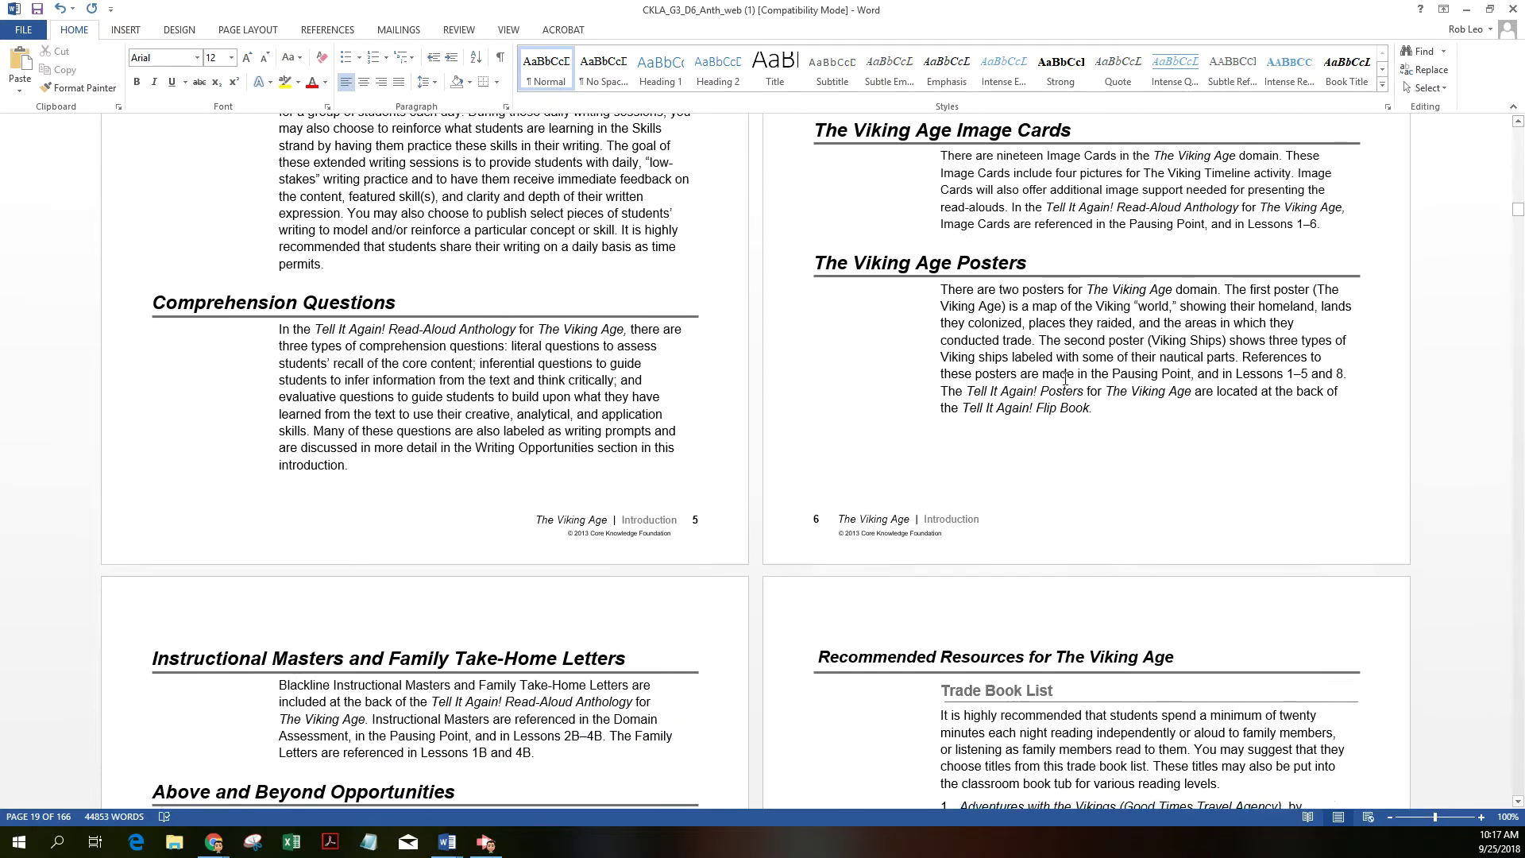
scroll(1065, 379, down, 9)
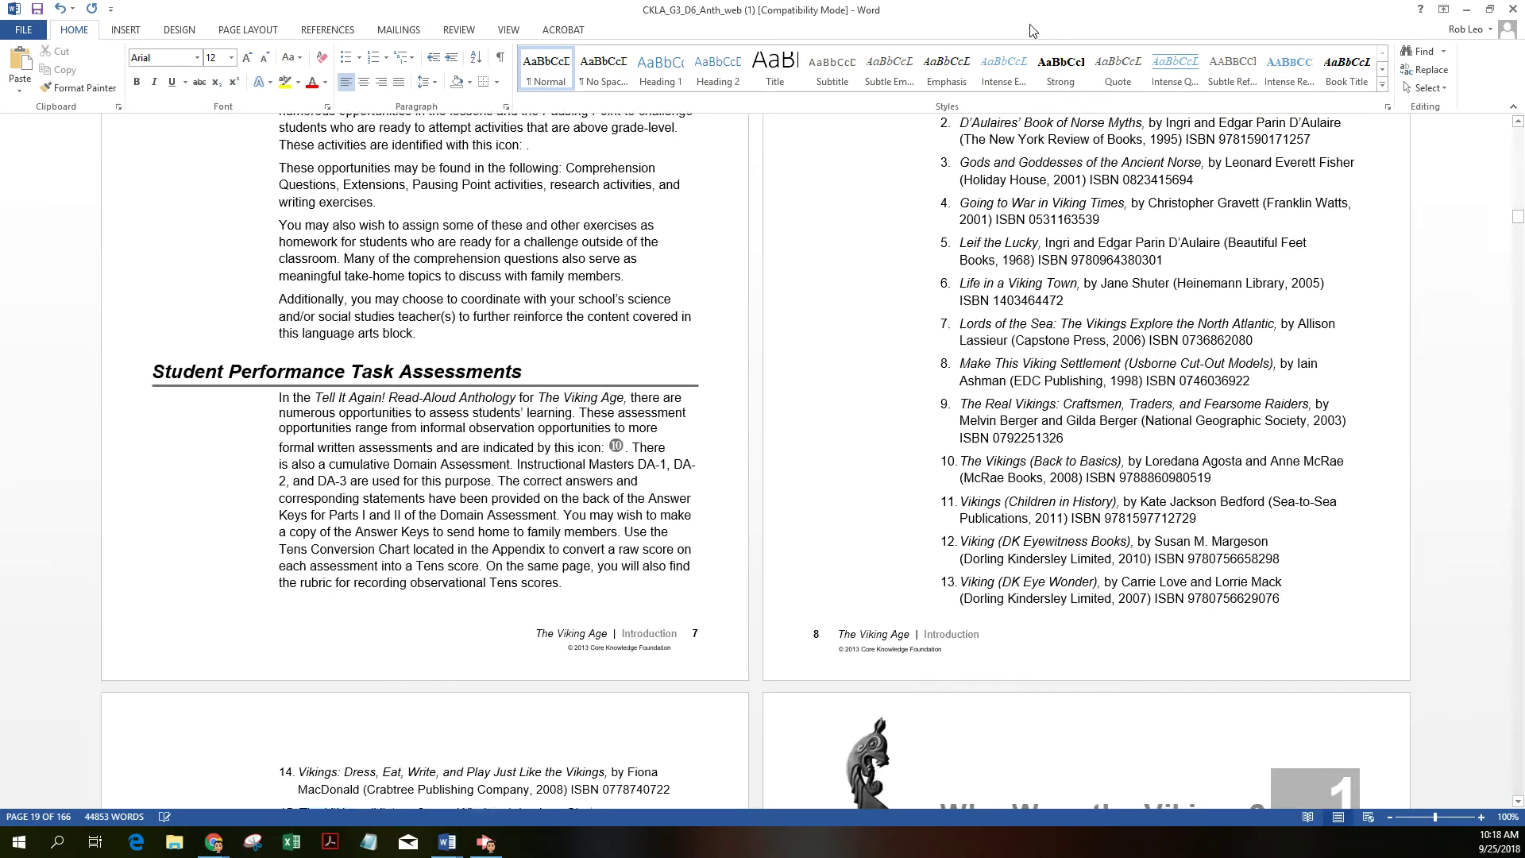
- Minimize Word and return to the PDF Candy home page via its logo
click(1466, 10)
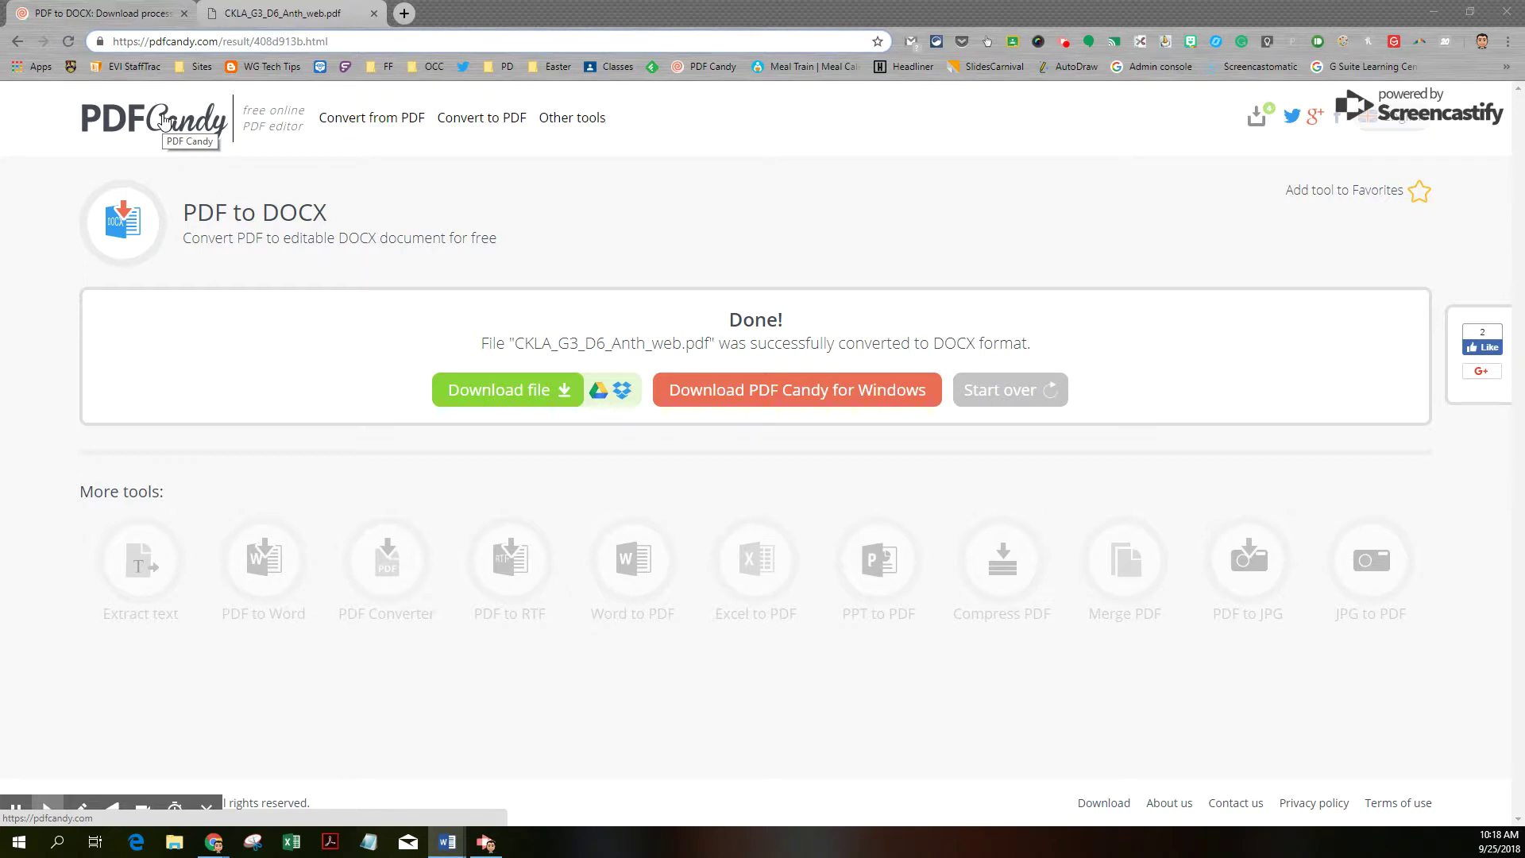
click(164, 119)
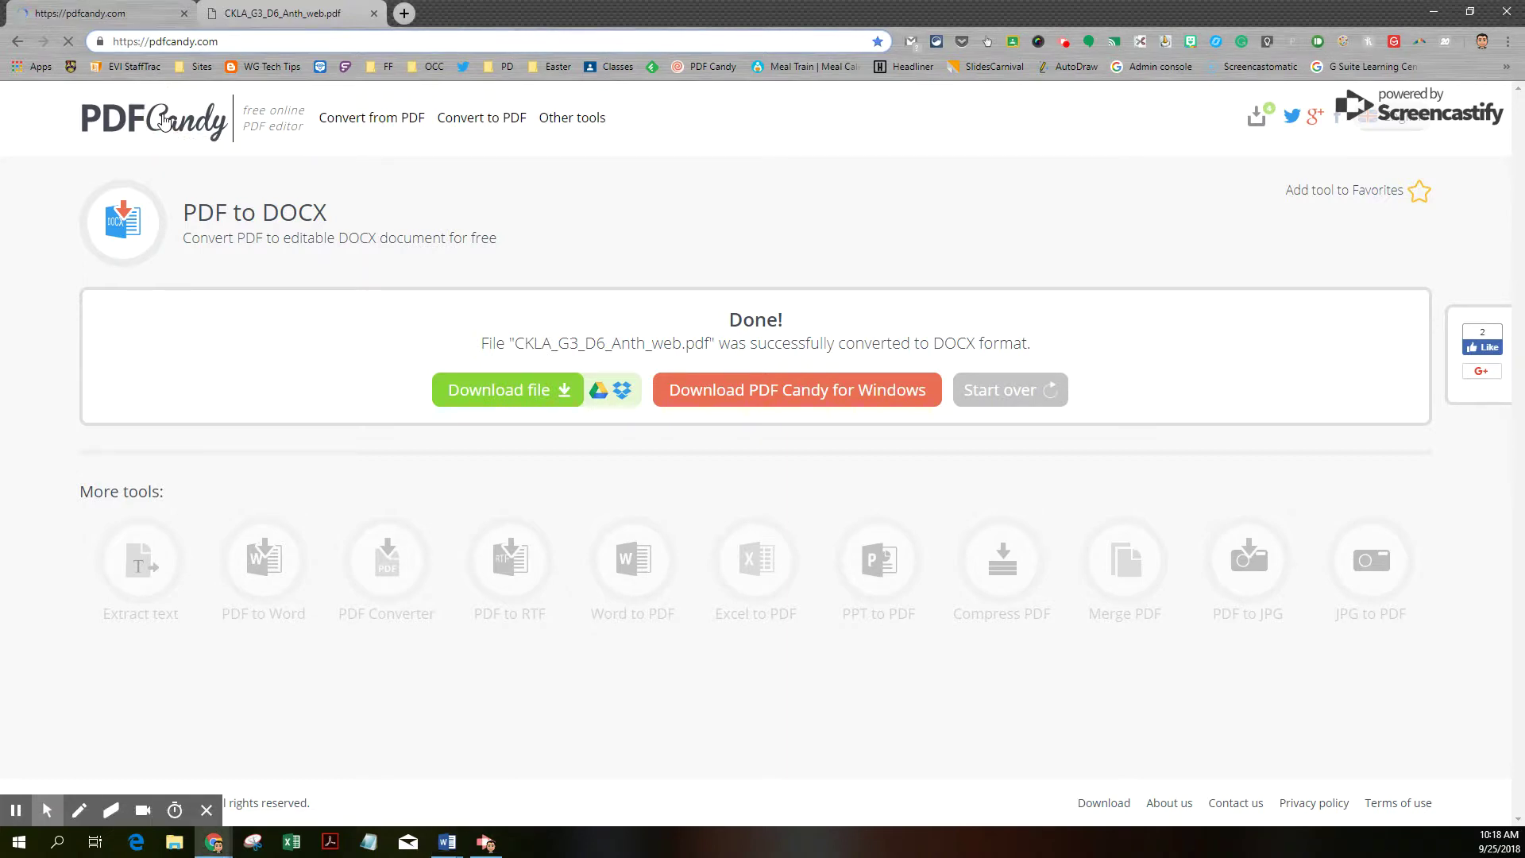